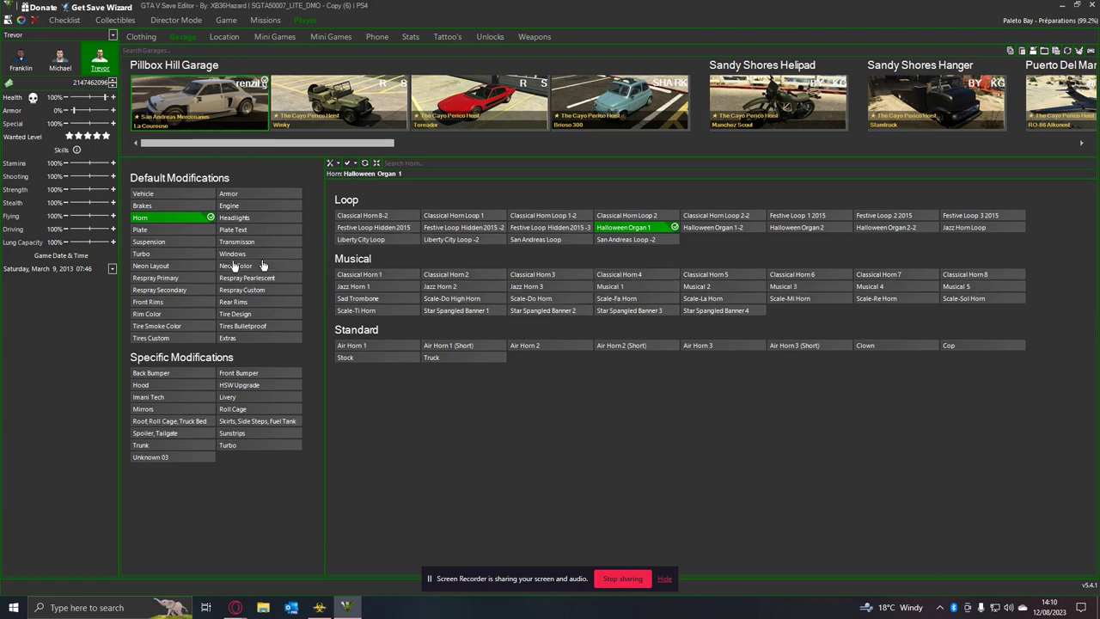
Step: Review the La Coureuse's plate, suspension, turbo, neon layout, primary respray and secondary respray options
{"action": "left_click", "coordinate": [187, 231]}
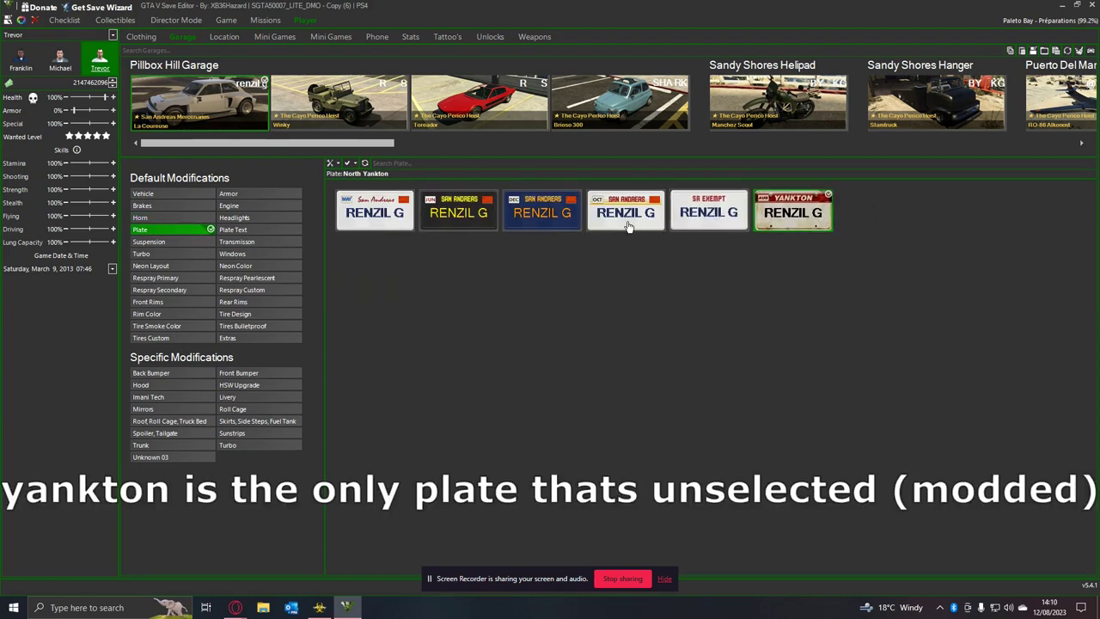
{"action": "left_click", "coordinate": [199, 245]}
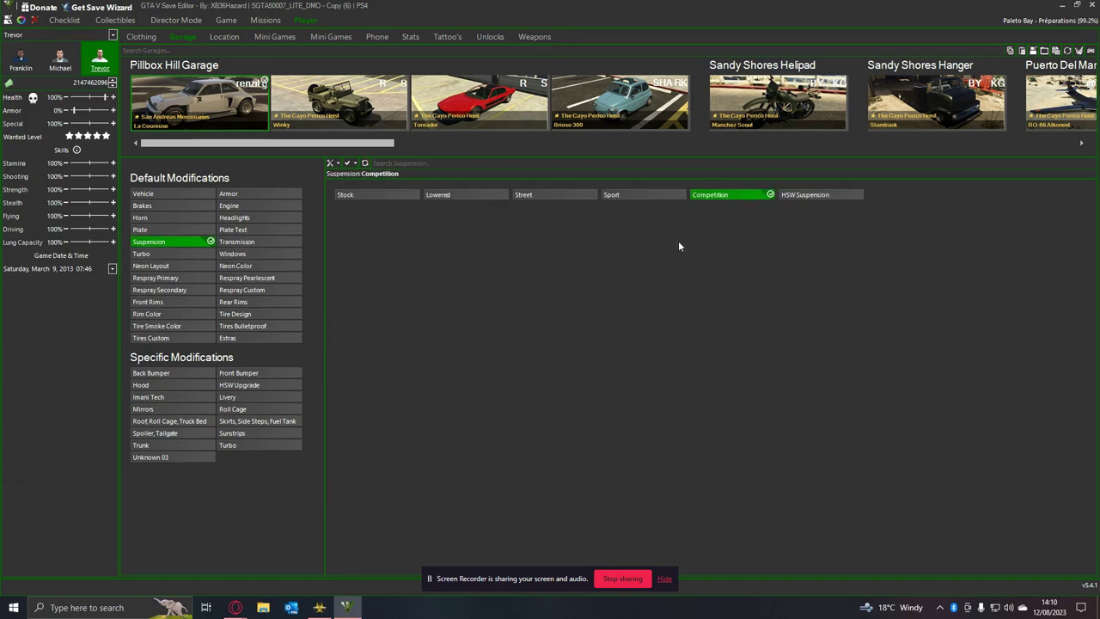
{"action": "left_click", "coordinate": [137, 255]}
{"action": "left_click", "coordinate": [142, 267]}
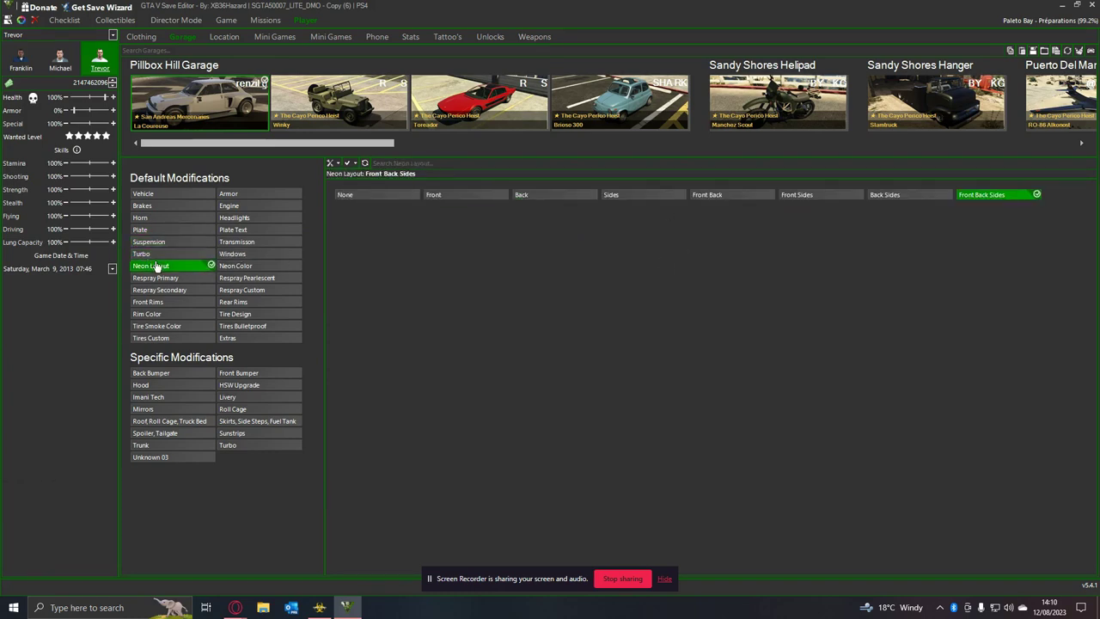
{"action": "left_click", "coordinate": [158, 278]}
{"action": "left_click", "coordinate": [159, 267]}
{"action": "left_click", "coordinate": [200, 279]}
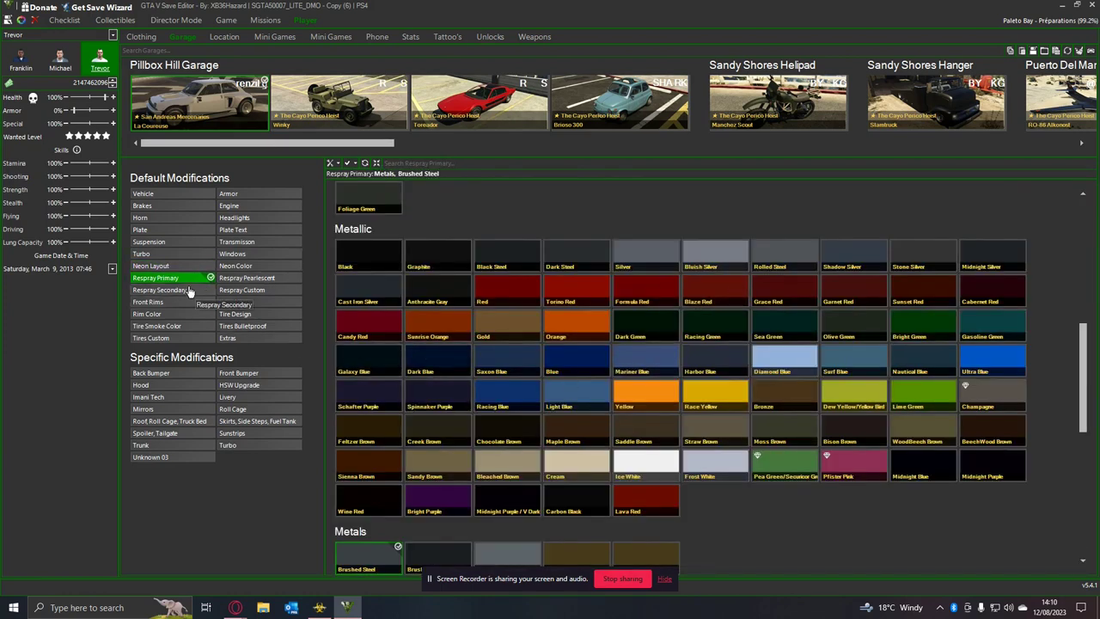
{"action": "left_click", "coordinate": [196, 293]}
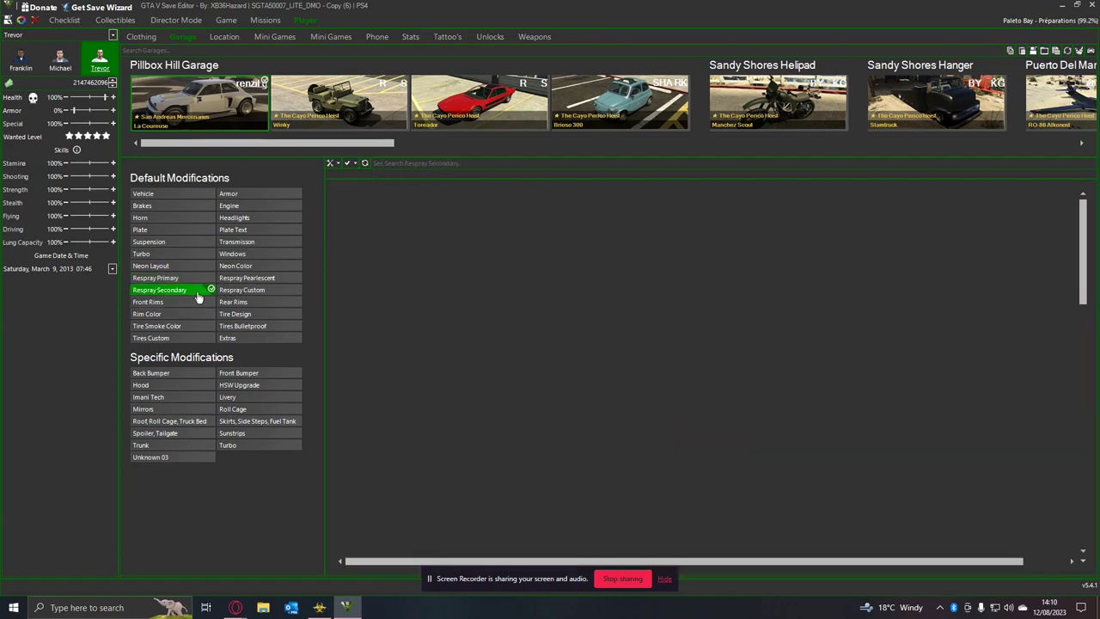
Step: Examine the available front rims, from the Bennys Bespoke category through to the Sport category
{"action": "left_click", "coordinate": [194, 303]}
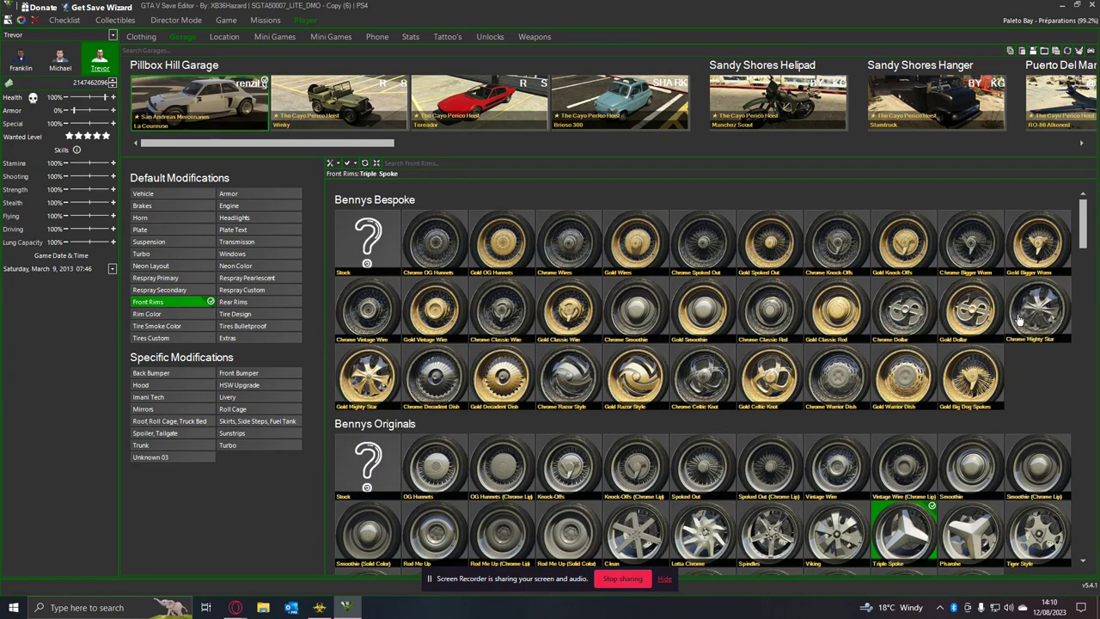
{"action": "left_click", "coordinate": [236, 302]}
{"action": "left_click", "coordinate": [206, 303]}
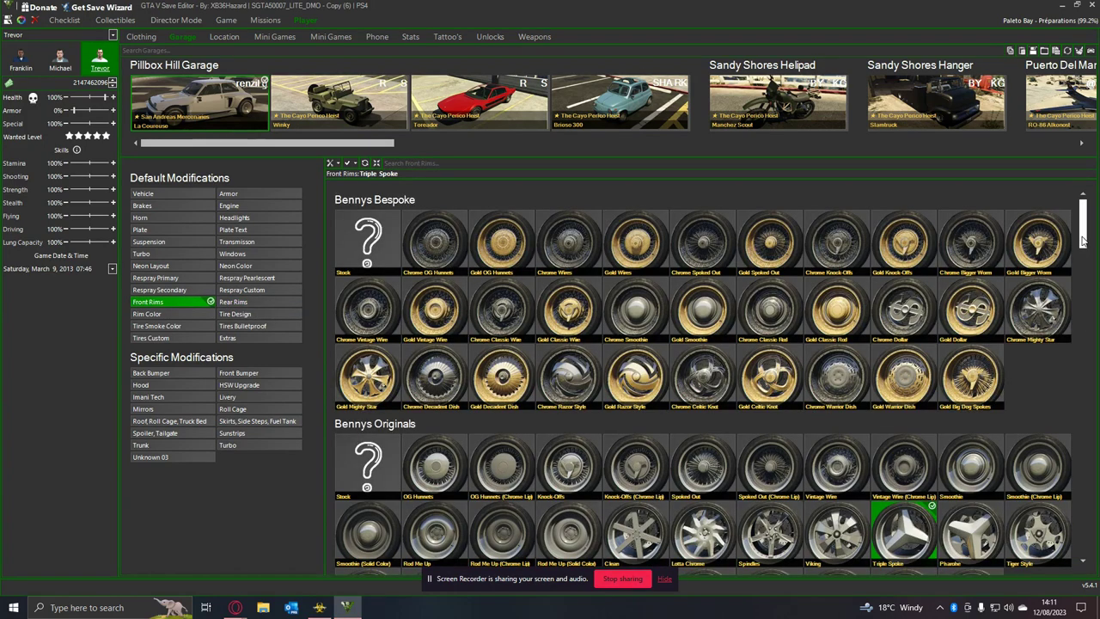
{"action": "left_click_drag", "start_coordinate": [1082, 239], "coordinate": [1082, 287]}
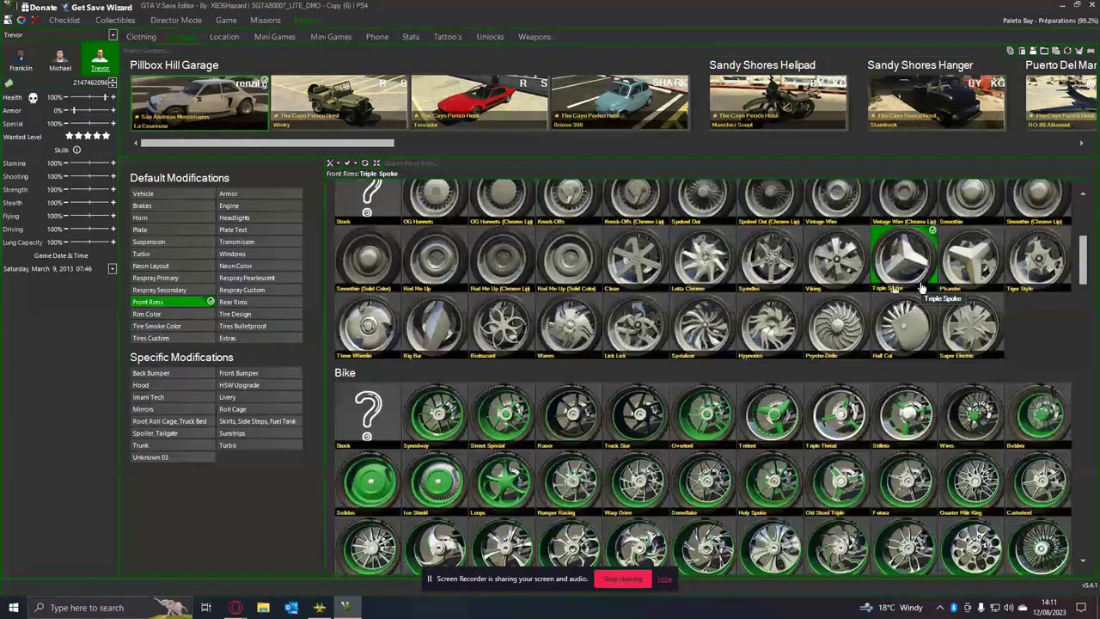
{"action": "scroll", "coordinate": [962, 310], "scroll_direction": "up", "scroll_amount": 2}
{"action": "scroll", "coordinate": [999, 323], "scroll_direction": "up", "scroll_amount": 4}
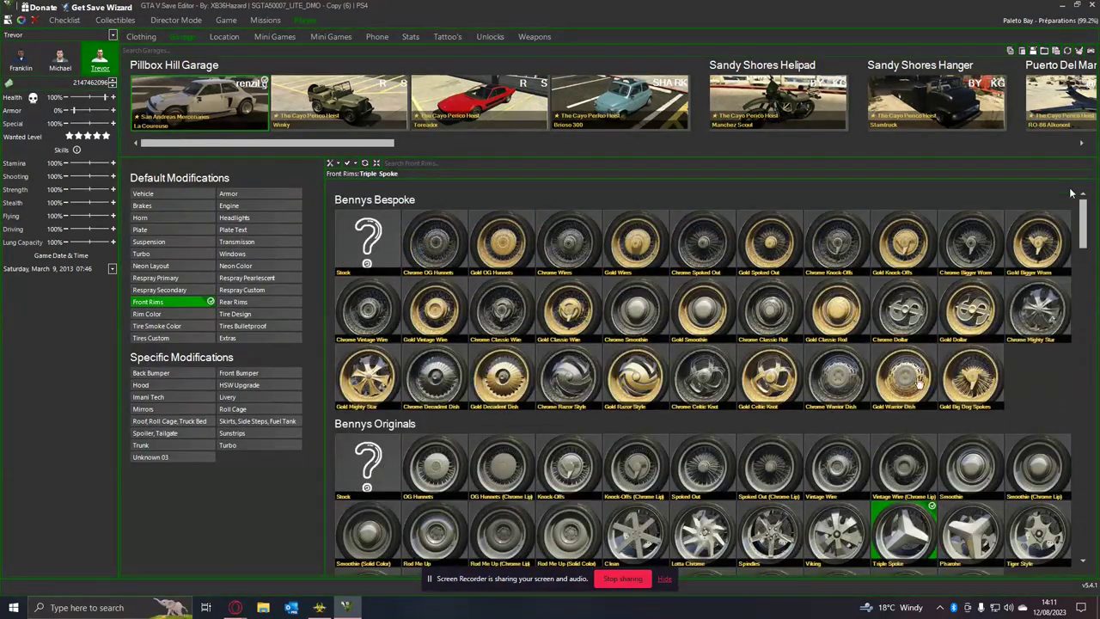
{"action": "left_click_drag", "start_coordinate": [1083, 225], "coordinate": [1083, 268]}
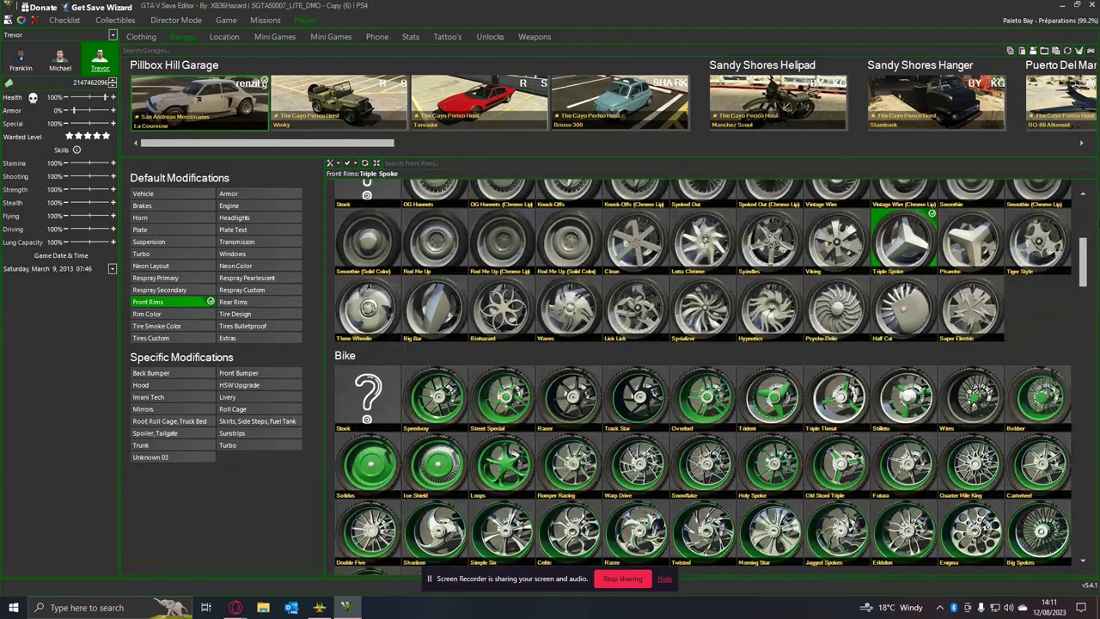
{"action": "scroll", "coordinate": [494, 353], "scroll_direction": "down", "scroll_amount": 10}
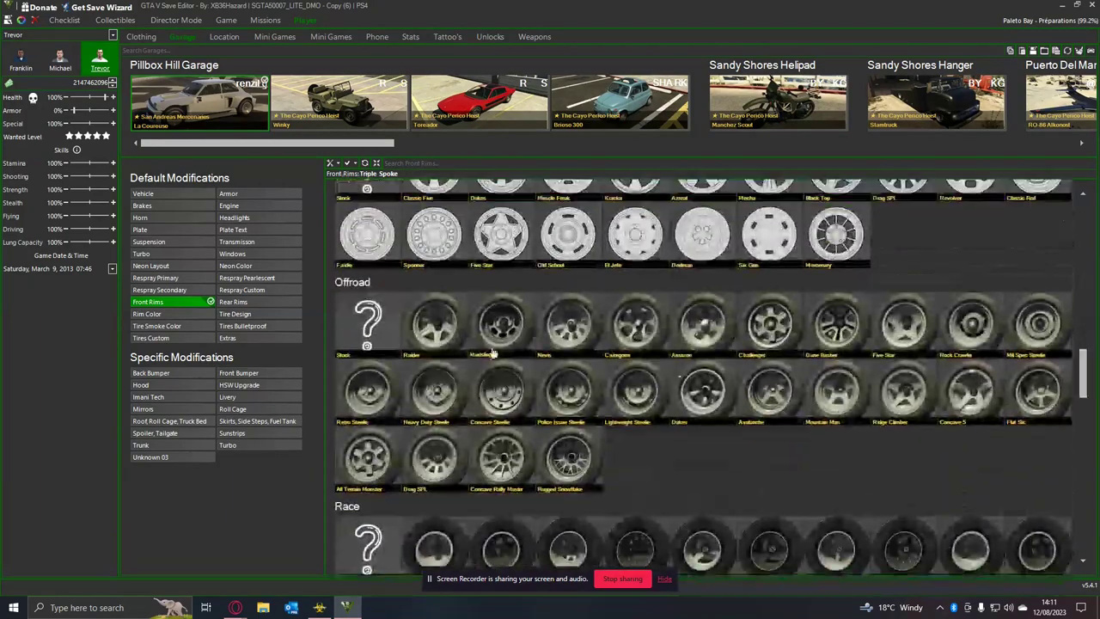
{"action": "left_click_drag", "start_coordinate": [1083, 366], "coordinate": [1082, 398]}
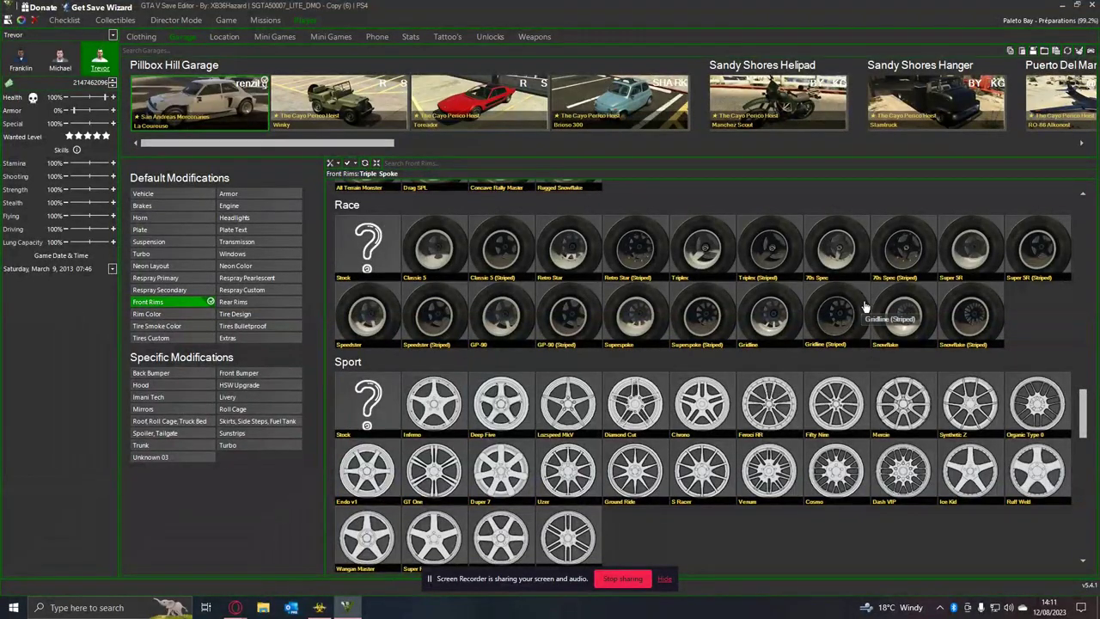
{"action": "left_click_drag", "start_coordinate": [1080, 389], "coordinate": [1081, 206]}
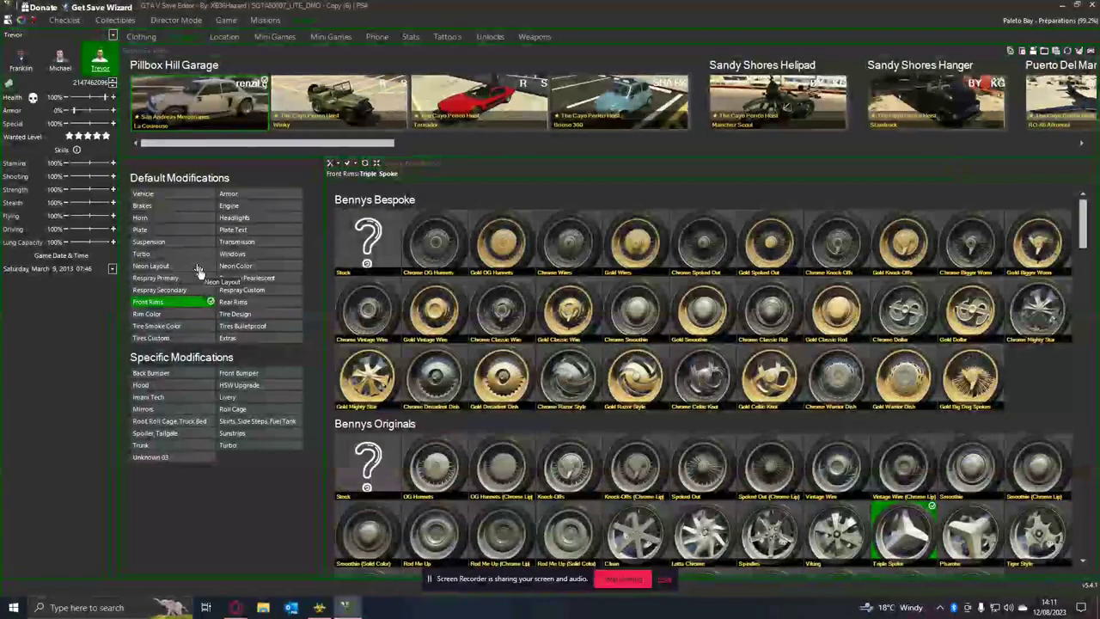
Step: Examine the rim color swatches, especially the diamond-marked colors in the Metallic, Metals and Other groups
{"action": "left_click", "coordinate": [155, 314]}
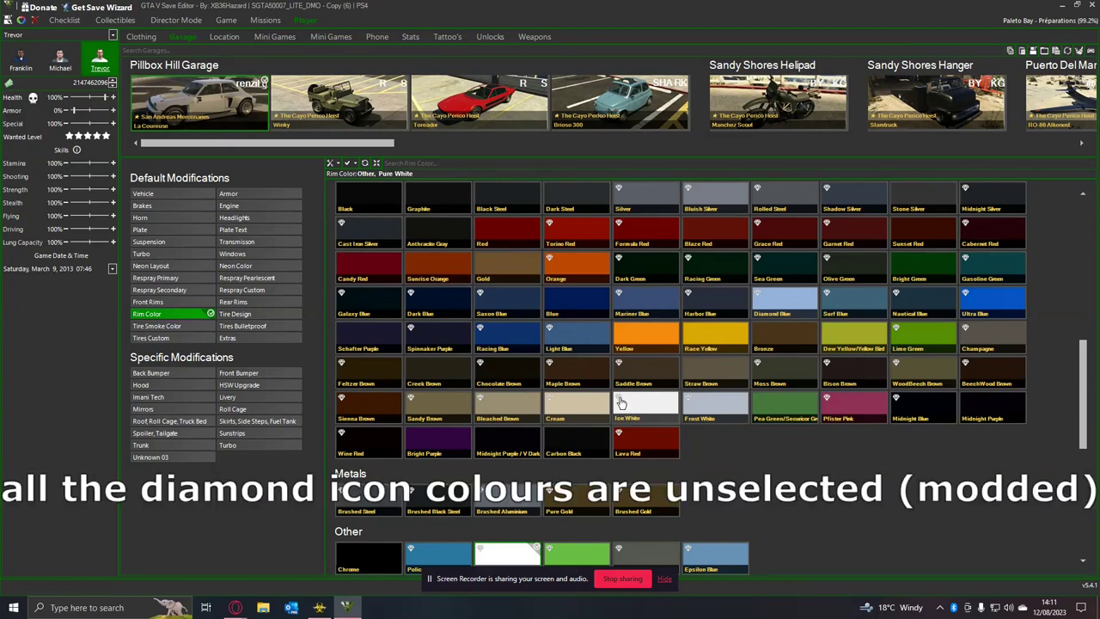
{"action": "scroll", "coordinate": [625, 402], "scroll_direction": "up", "scroll_amount": 2}
{"action": "scroll", "coordinate": [624, 402], "scroll_direction": "up", "scroll_amount": 1}
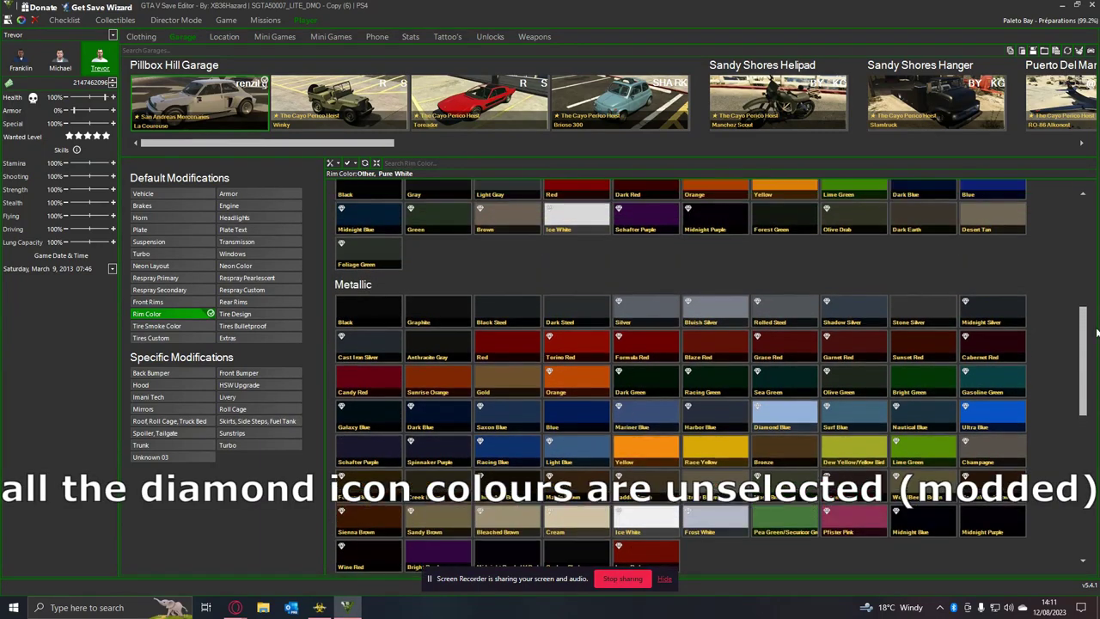
{"action": "left_click_drag", "start_coordinate": [1094, 317], "coordinate": [1044, 389]}
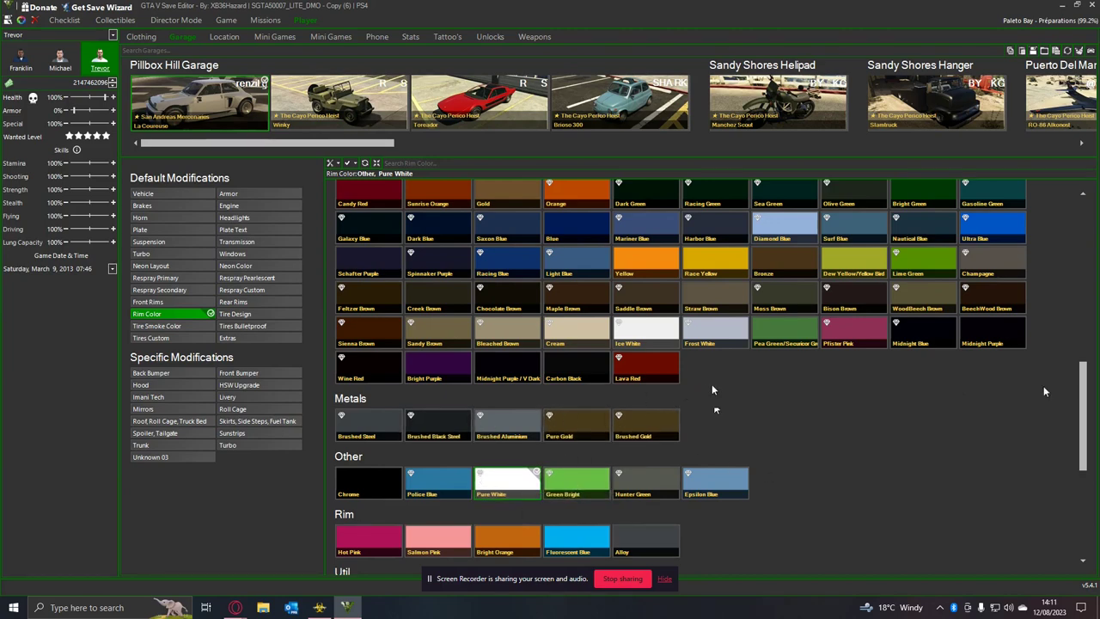
{"action": "scroll", "coordinate": [1044, 391], "scroll_direction": "up", "scroll_amount": 2}
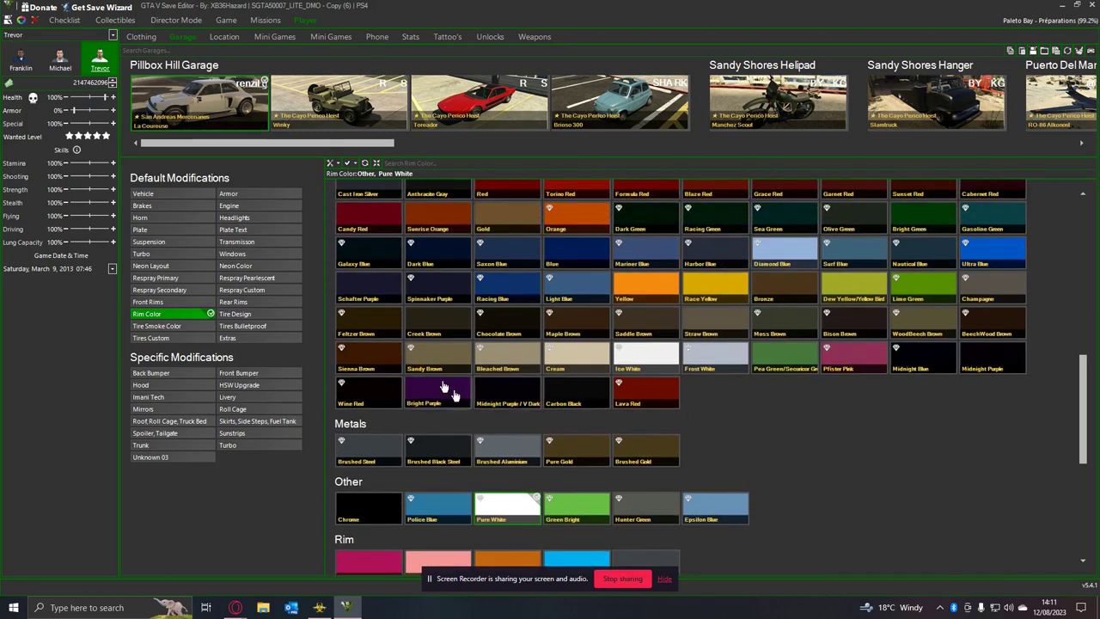
Step: Inspect the custom and standard color pickers for the tire smoke color, closing them without choosing a color
{"action": "left_click", "coordinate": [150, 326]}
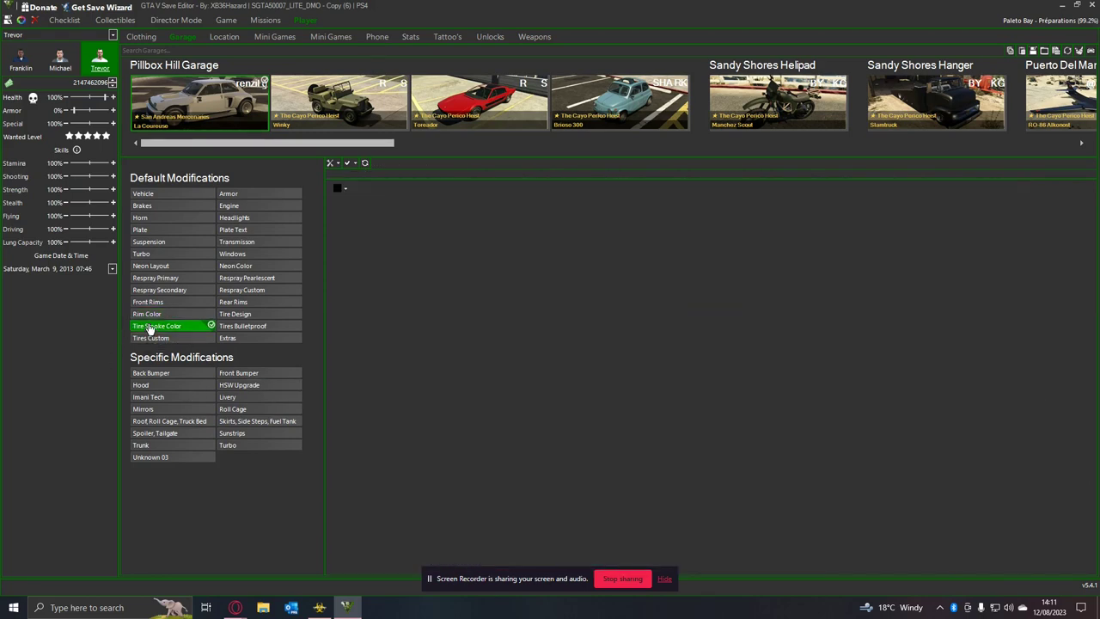
{"action": "left_click", "coordinate": [345, 190]}
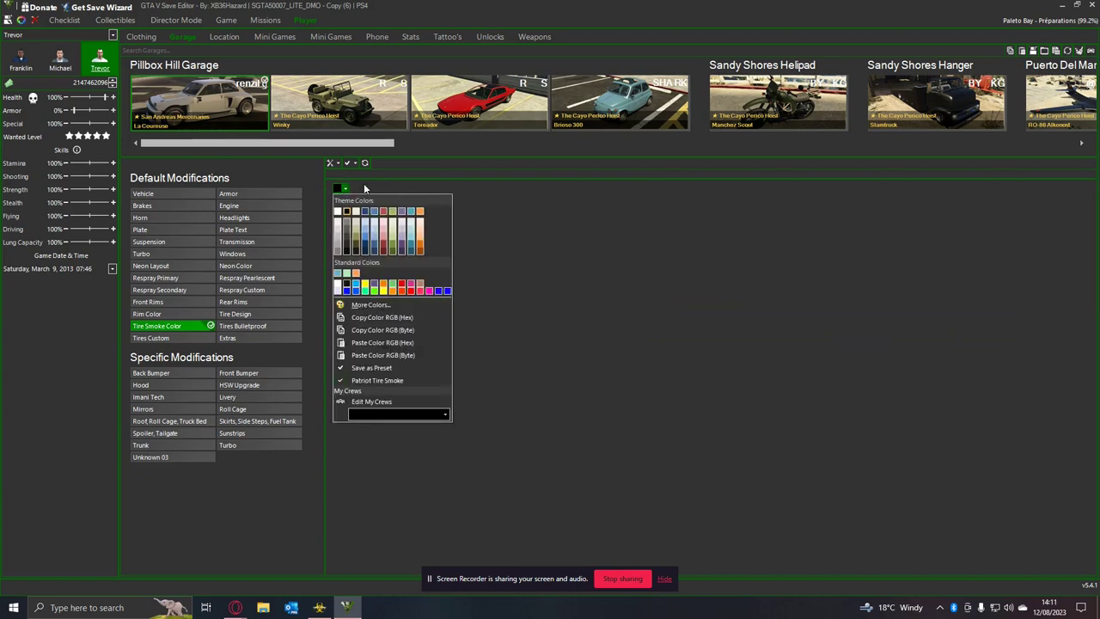
{"action": "left_click", "coordinate": [369, 305]}
{"action": "left_click", "coordinate": [513, 225]}
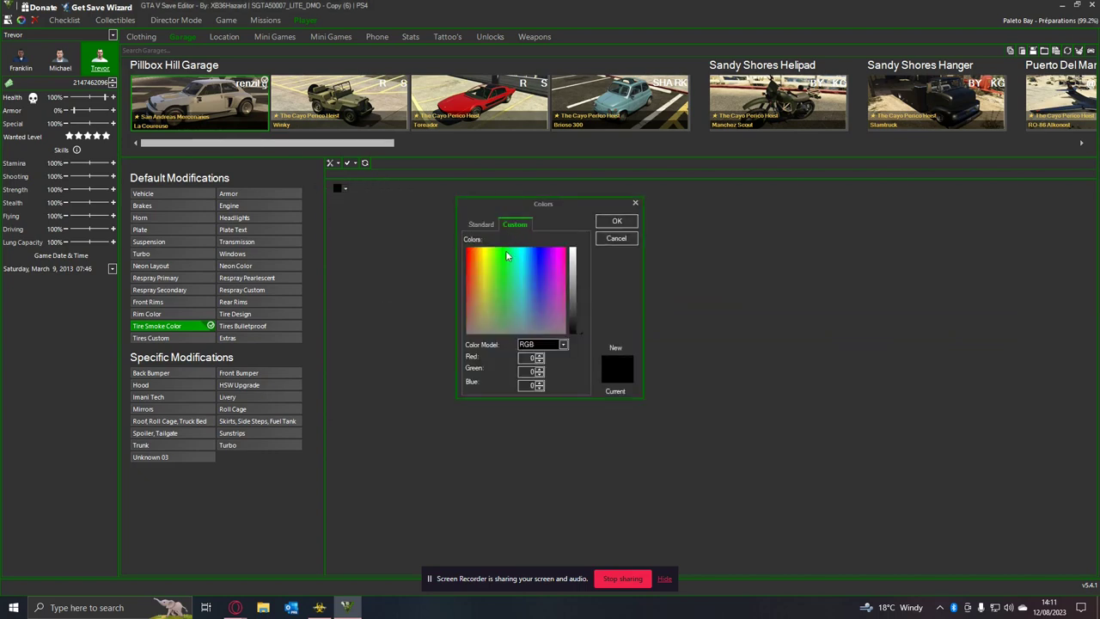
{"action": "left_click", "coordinate": [480, 225]}
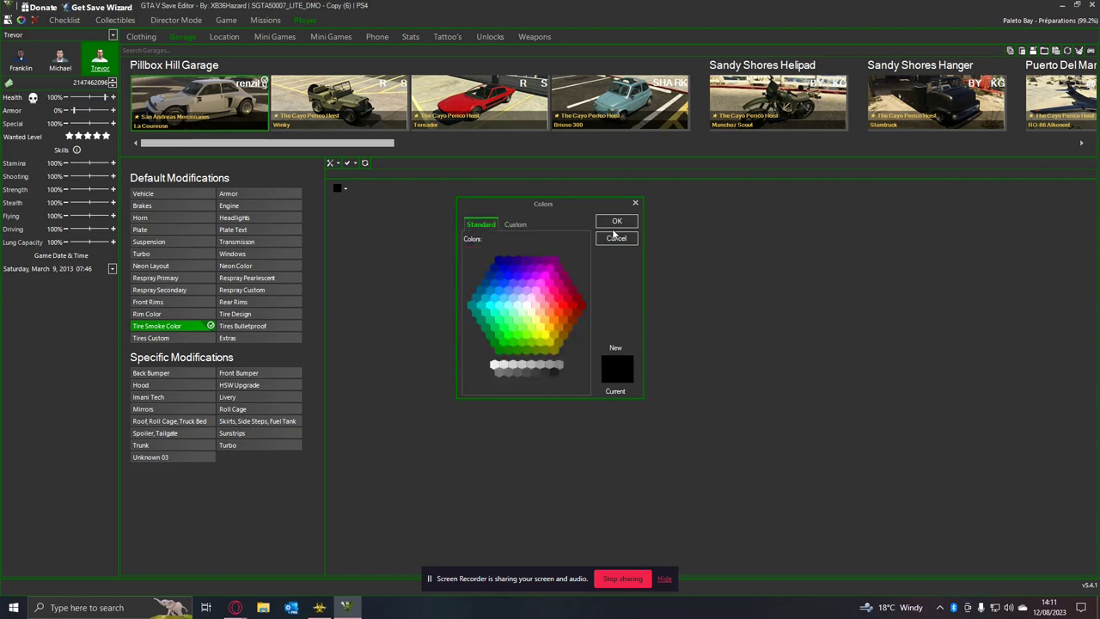
{"action": "left_click", "coordinate": [636, 204]}
Step: Review the custom tires, armor, engine and headlights options of the vehicle
{"action": "left_click", "coordinate": [170, 341]}
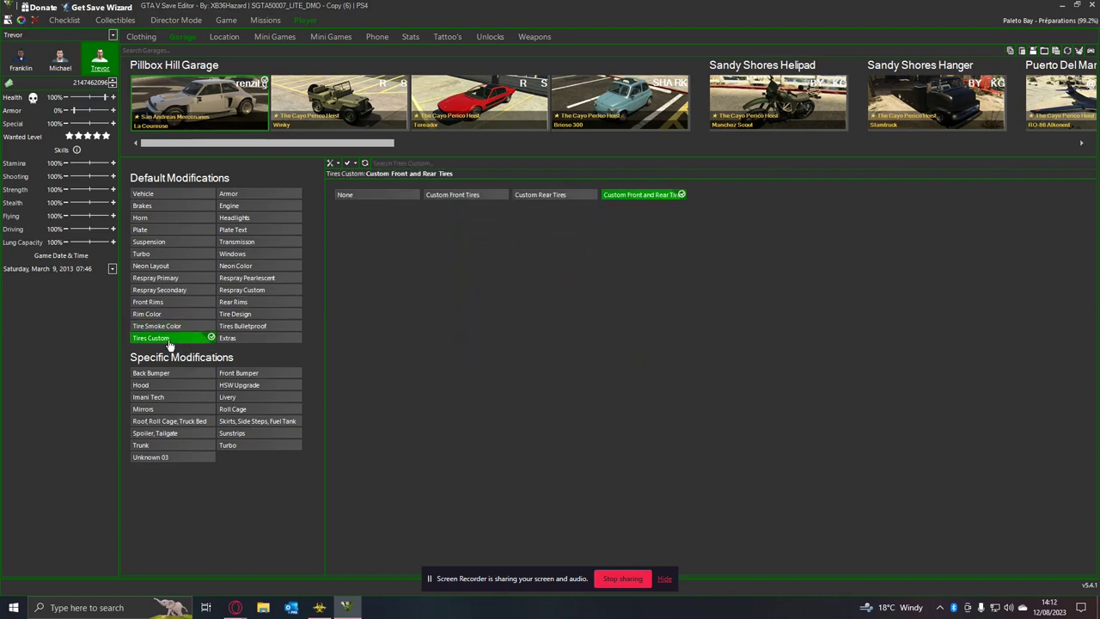
{"action": "left_click", "coordinate": [288, 194]}
{"action": "left_click", "coordinate": [276, 206]}
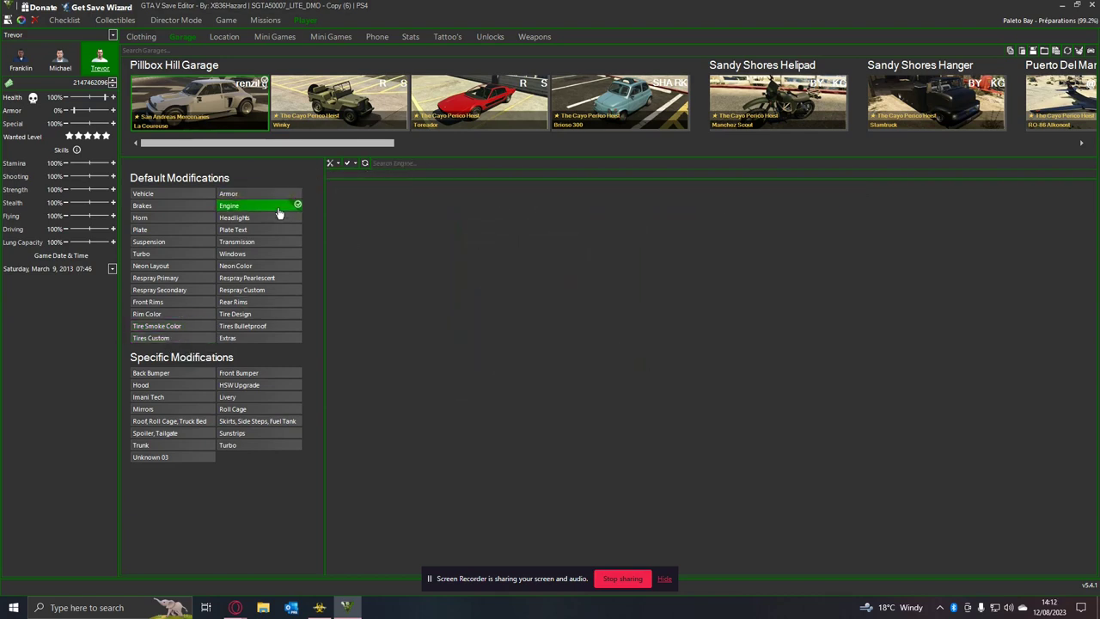
{"action": "left_click", "coordinate": [277, 217]}
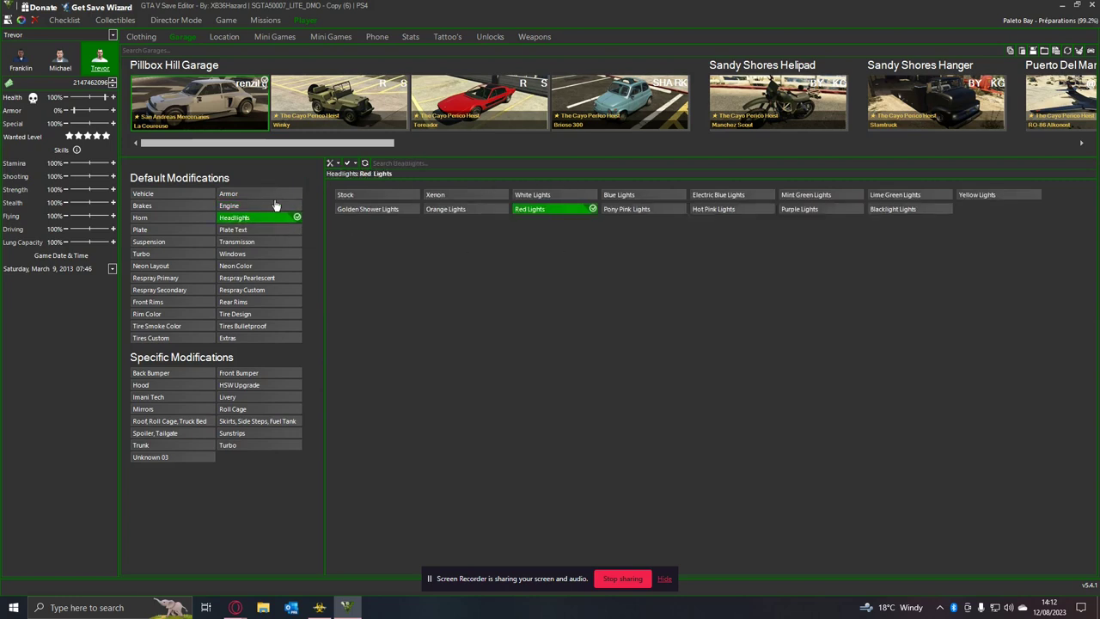
{"action": "left_click", "coordinate": [275, 205]}
Step: Set the vehicle's license plate text to "hi"
{"action": "left_click", "coordinate": [265, 229]}
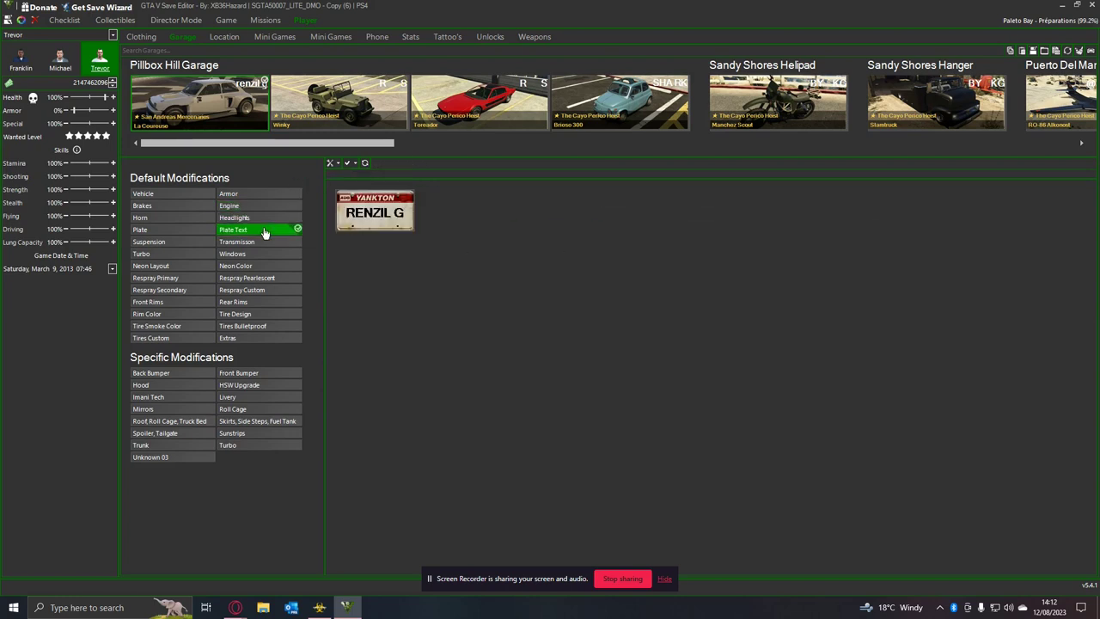
{"action": "left_click", "coordinate": [372, 221]}
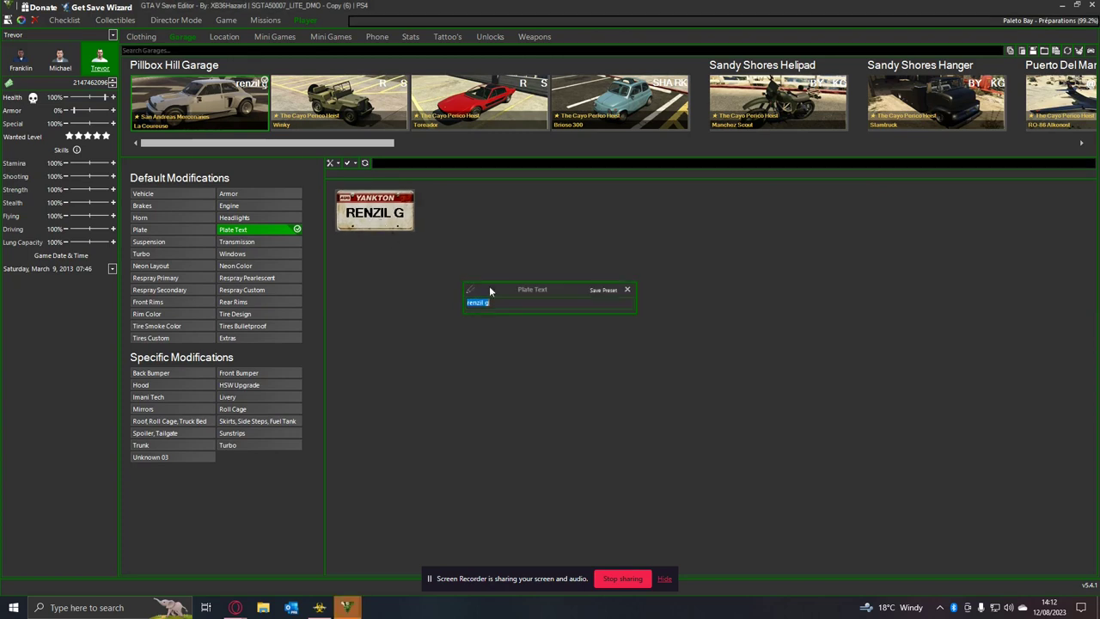
{"action": "left_click", "coordinate": [559, 304]}
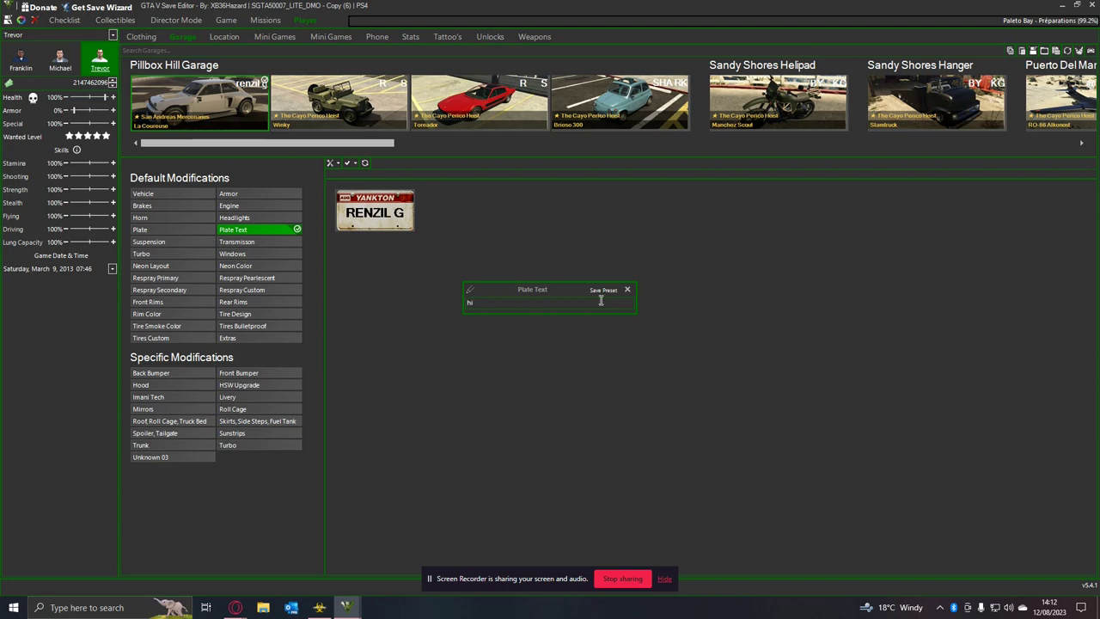
{"action": "left_click", "coordinate": [628, 290]}
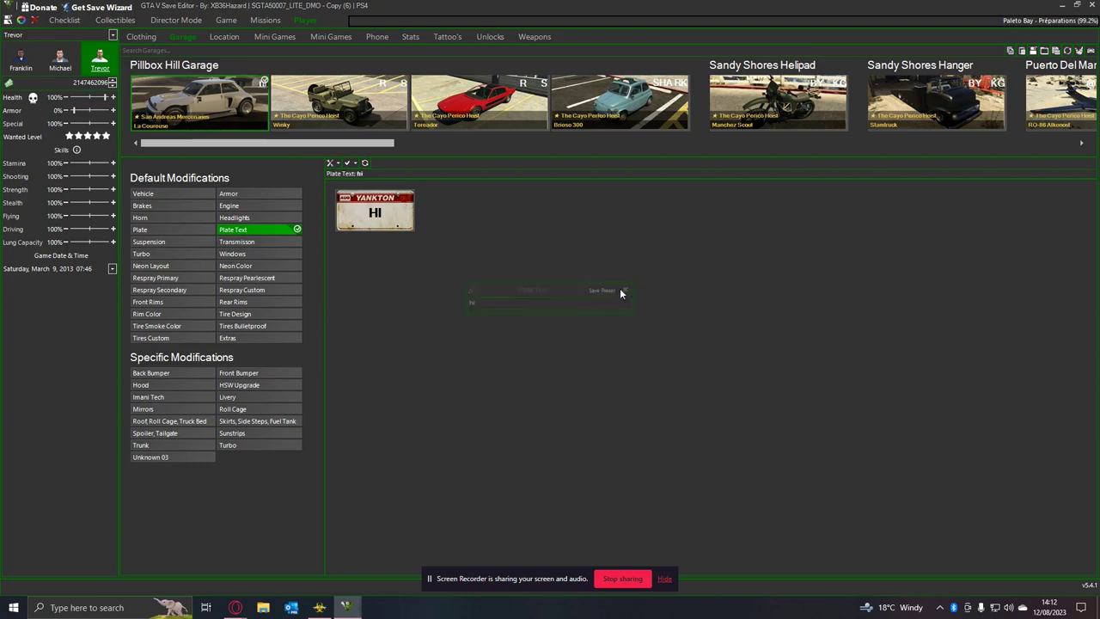
Step: Replace the license plate text with the owner's name
{"action": "left_click", "coordinate": [408, 219]}
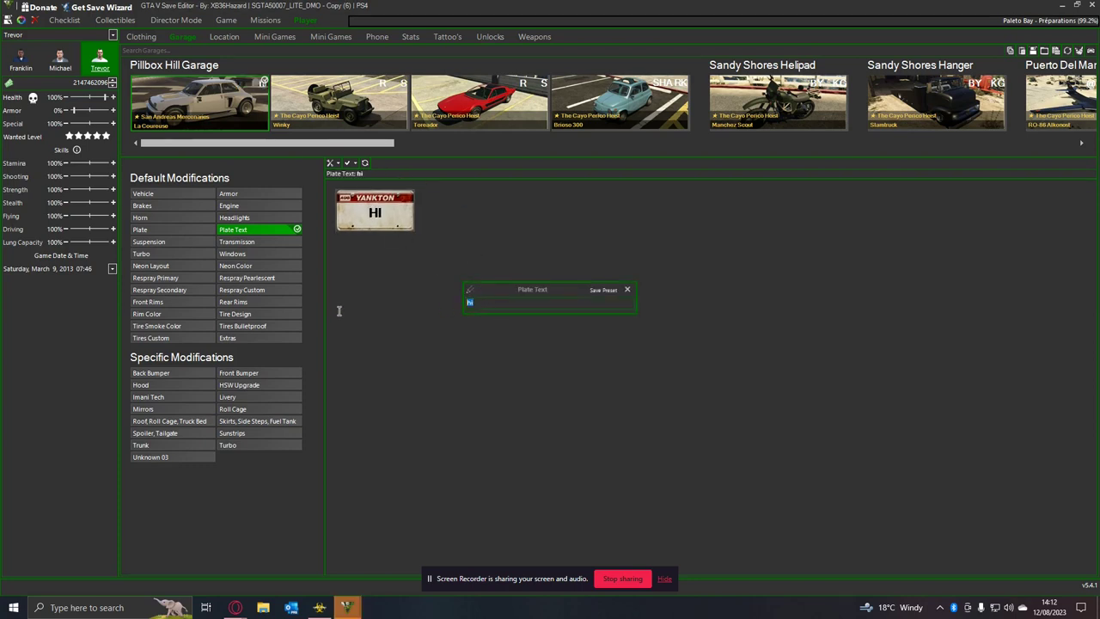
{"action": "type", "text": "renzil "}
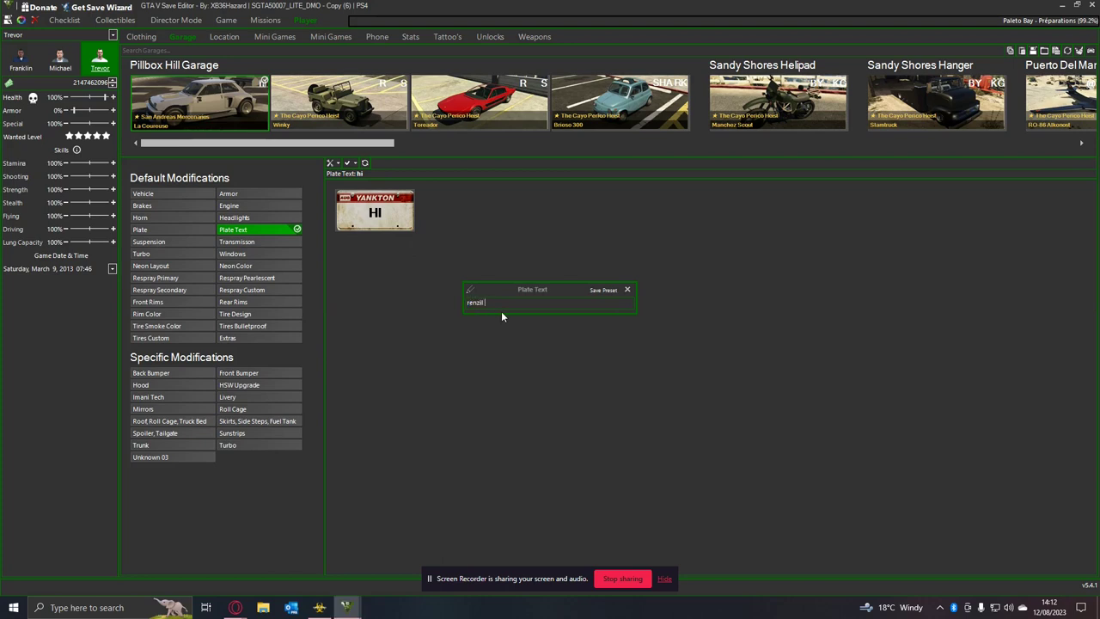
{"action": "type", "text": "g"}
{"action": "left_click", "coordinate": [630, 290]}
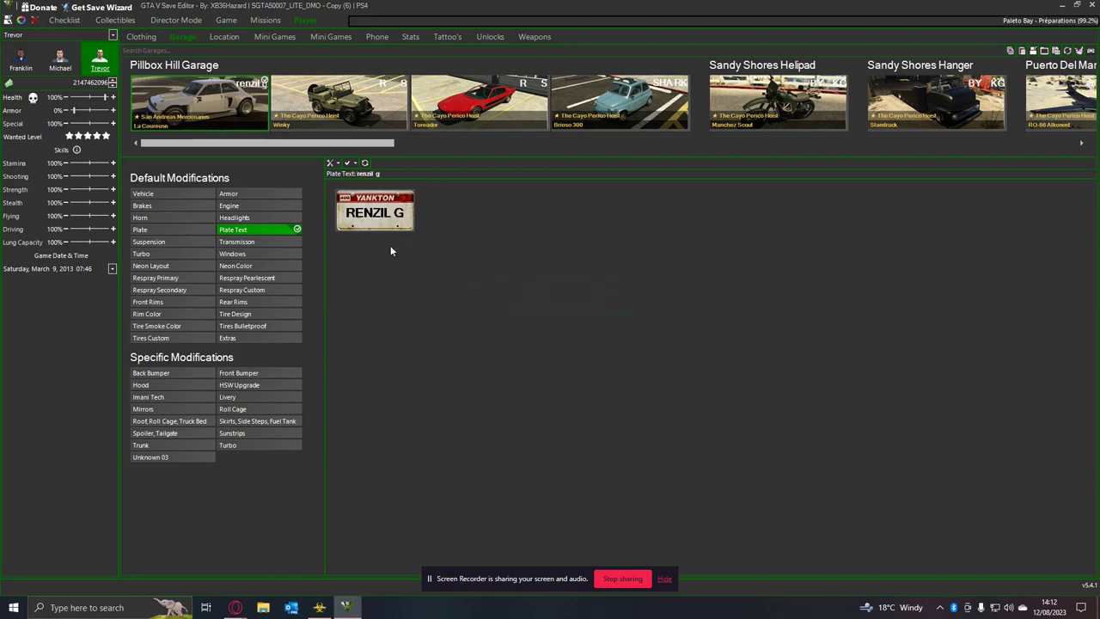
Step: Check the transmission options, try the Light Green window tint, and set the windows back to Clear
{"action": "left_click", "coordinate": [265, 242]}
{"action": "left_click", "coordinate": [267, 256]}
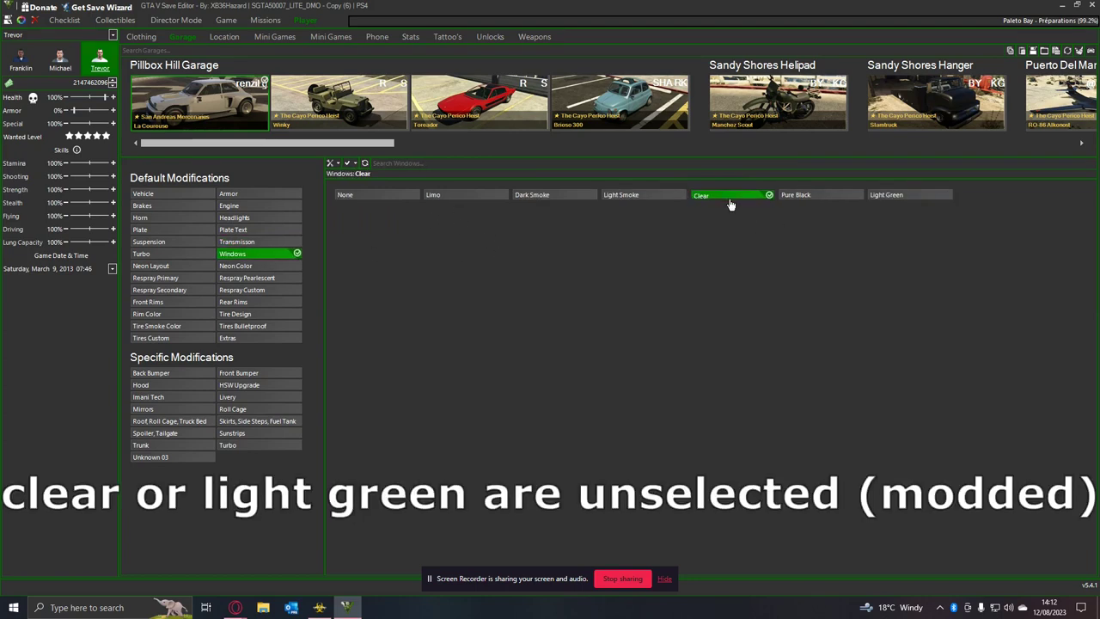
{"action": "left_click", "coordinate": [911, 197]}
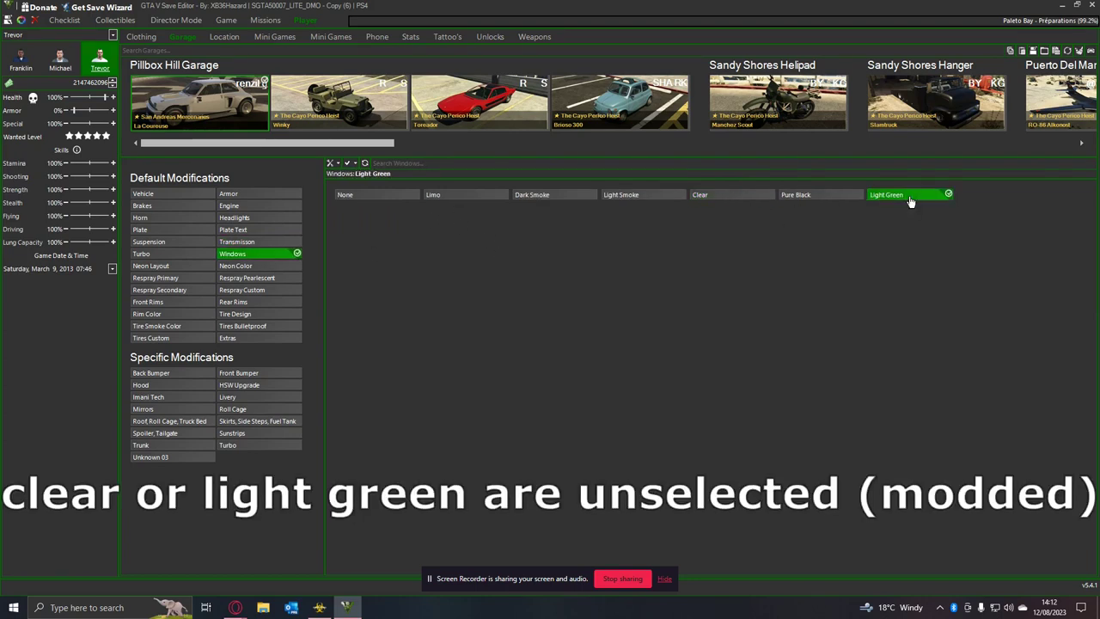
{"action": "left_click", "coordinate": [731, 195]}
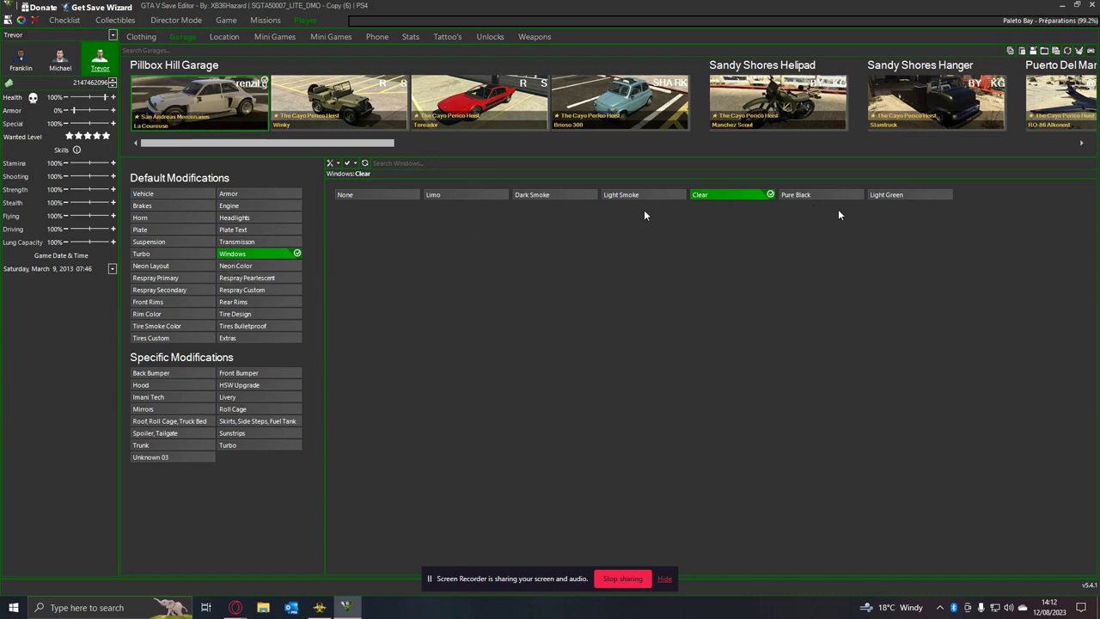
Step: Inspect the custom RGB values of the vehicle's neon color, leaving the color as it is
{"action": "left_click", "coordinate": [292, 267]}
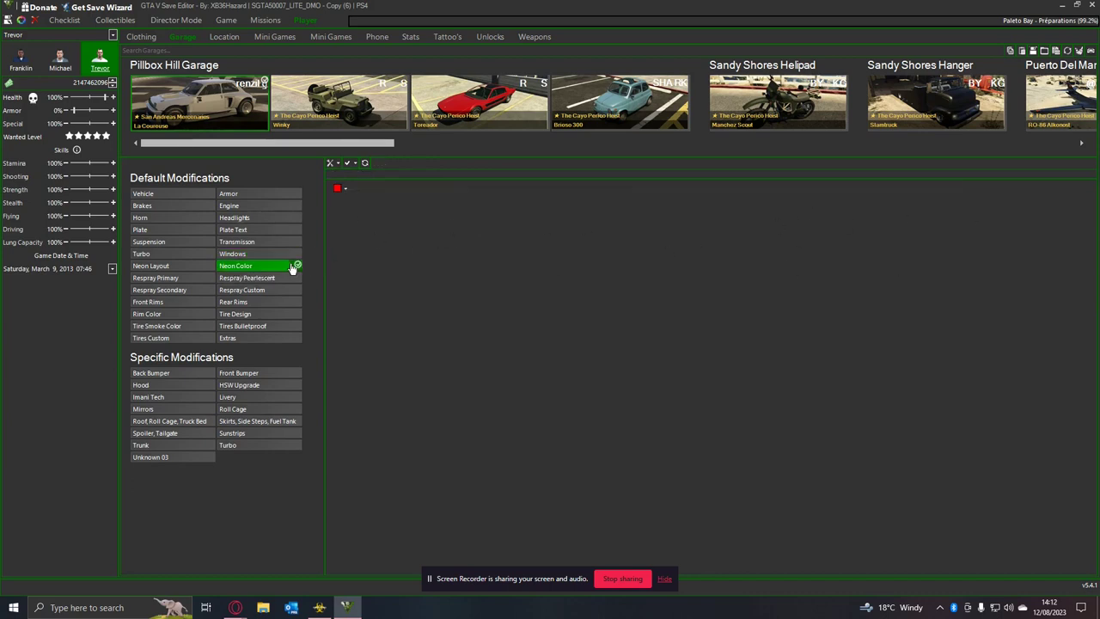
{"action": "left_click", "coordinate": [337, 188]}
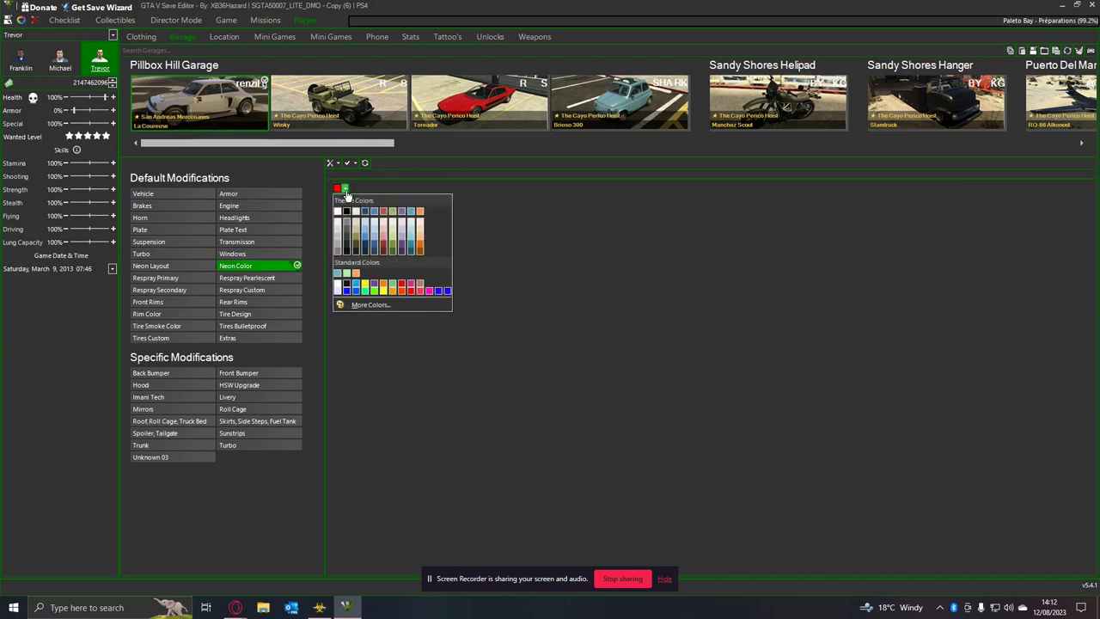
{"action": "left_click", "coordinate": [354, 304]}
{"action": "left_click", "coordinate": [516, 225]}
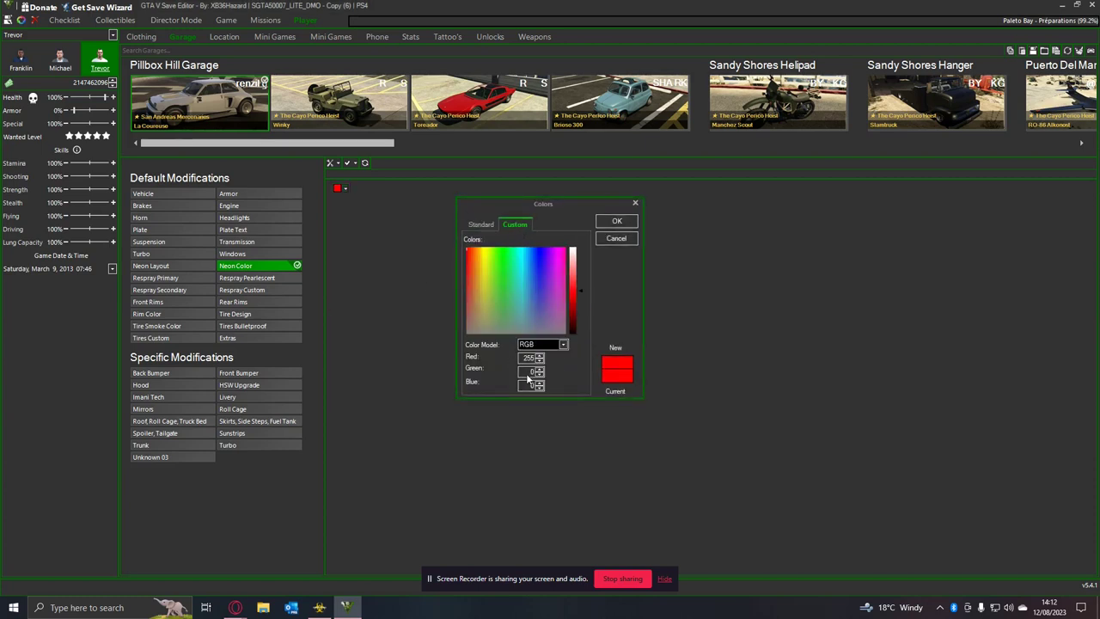
{"action": "left_click", "coordinate": [629, 205]}
Step: Browse the pearlescent respray colors, the custom respray settings and the rear rims of the vehicle
{"action": "left_click", "coordinate": [263, 280]}
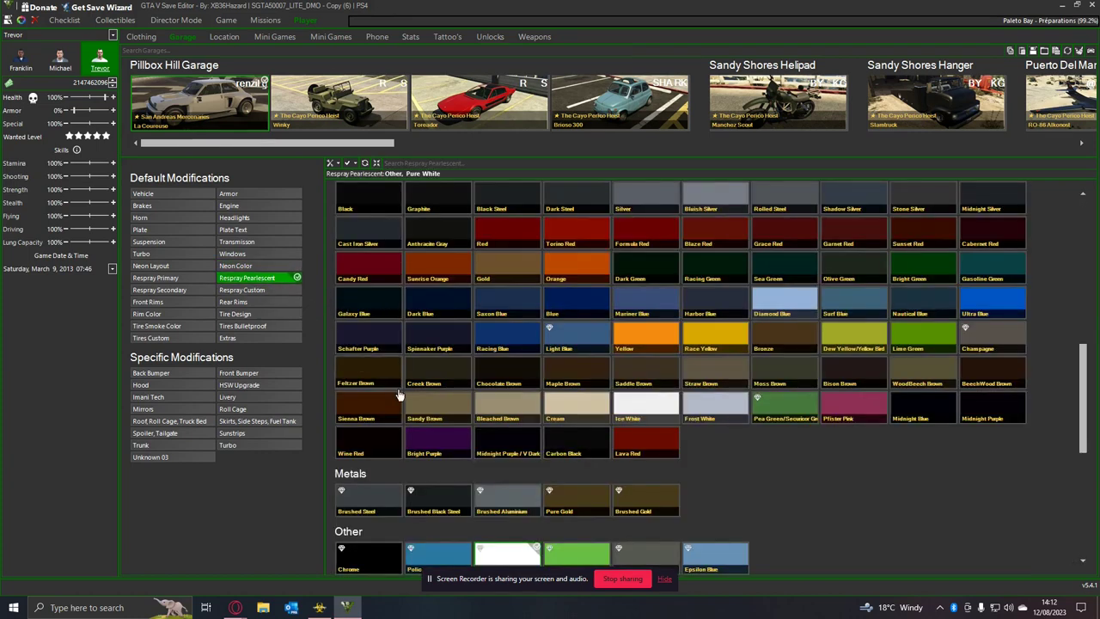
{"action": "scroll", "coordinate": [455, 430], "scroll_direction": "down", "scroll_amount": 1}
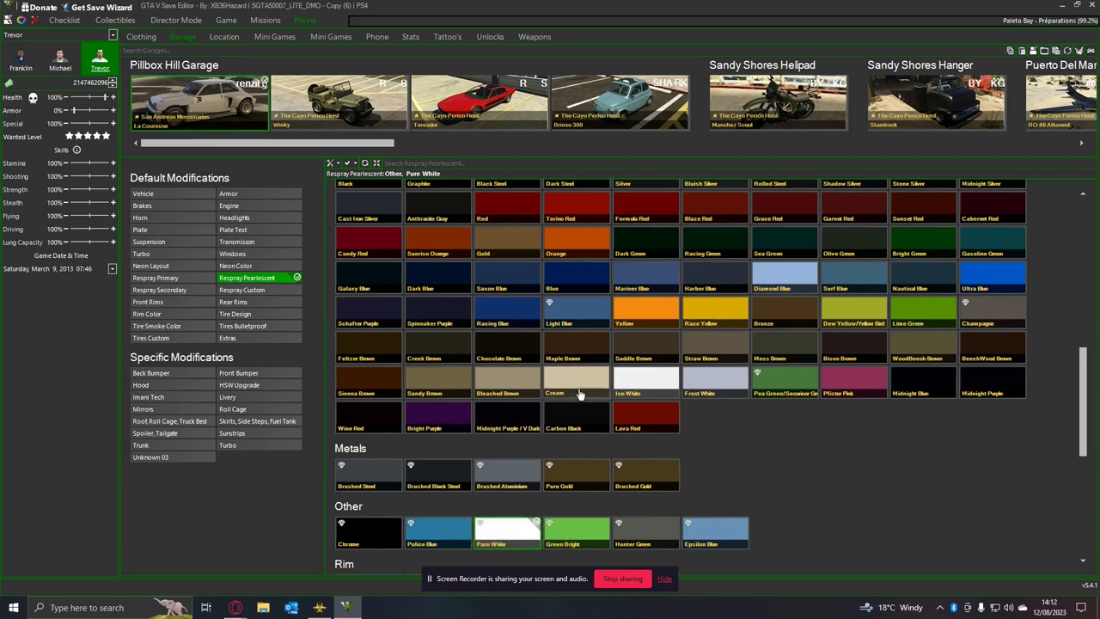
{"action": "left_click", "coordinate": [234, 292]}
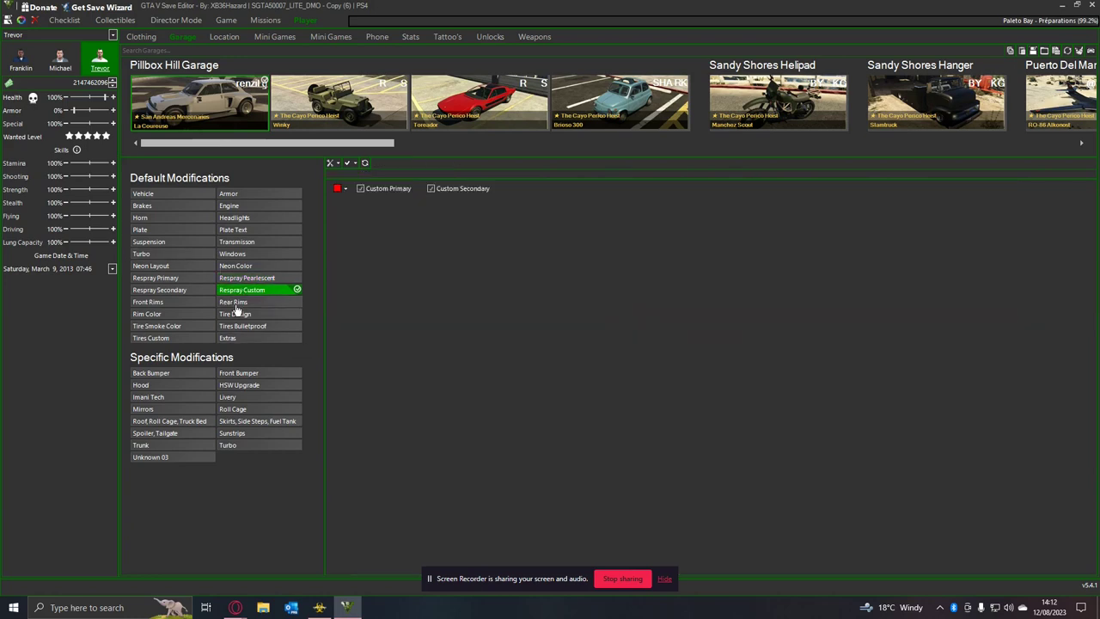
{"action": "left_click", "coordinate": [236, 304]}
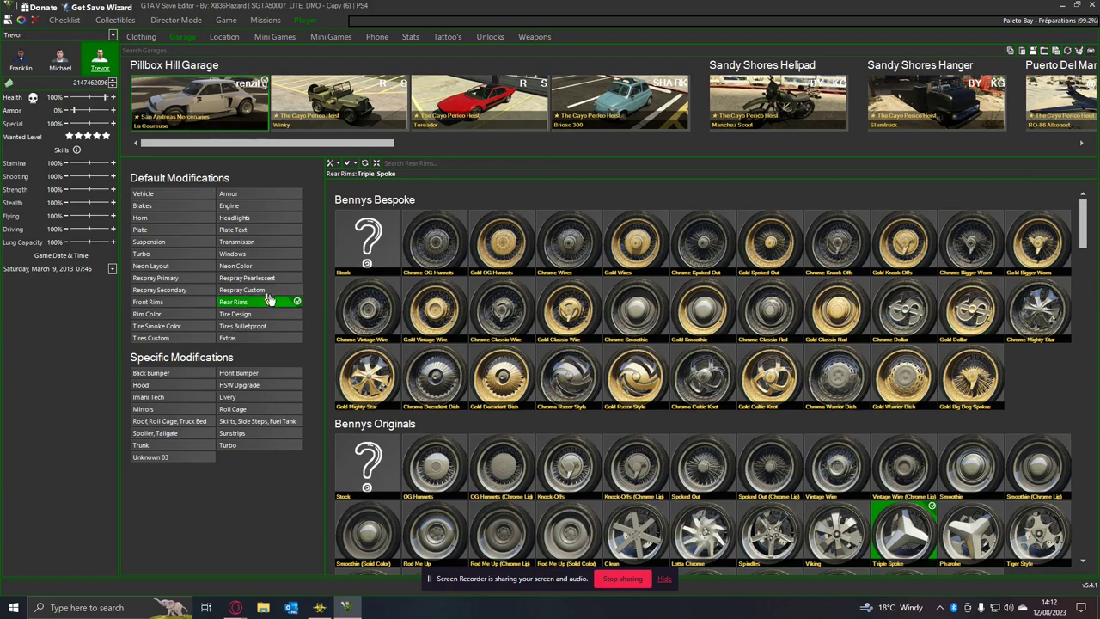
Step: Inspect the custom respray's color choices and its RGB values, keeping the current color
{"action": "left_click", "coordinate": [262, 290]}
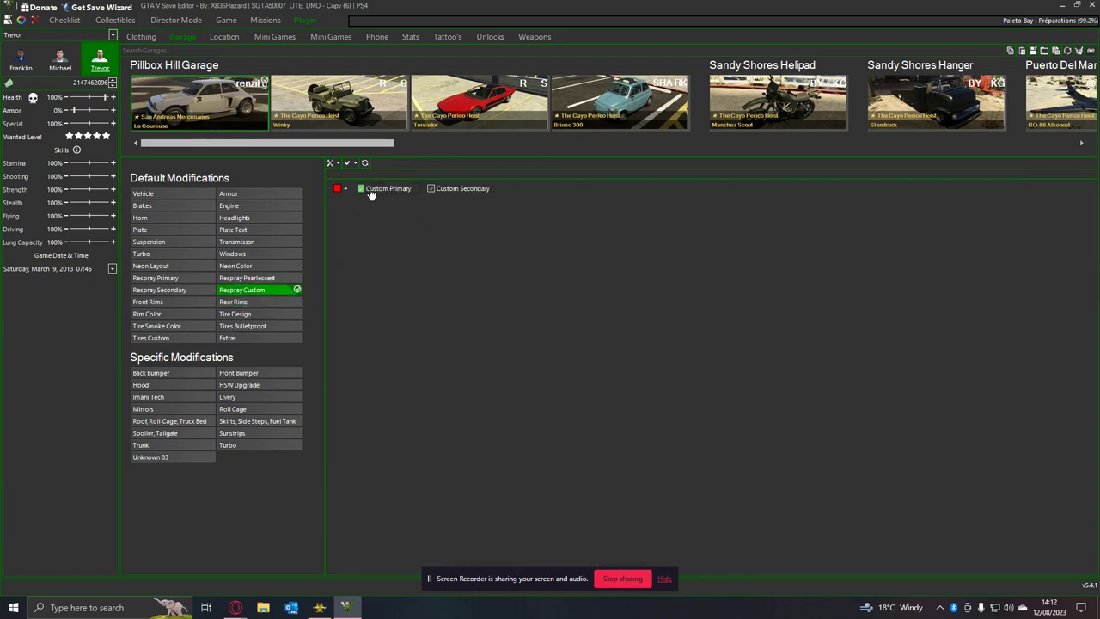
{"action": "left_click", "coordinate": [424, 190]}
{"action": "left_click", "coordinate": [347, 190]}
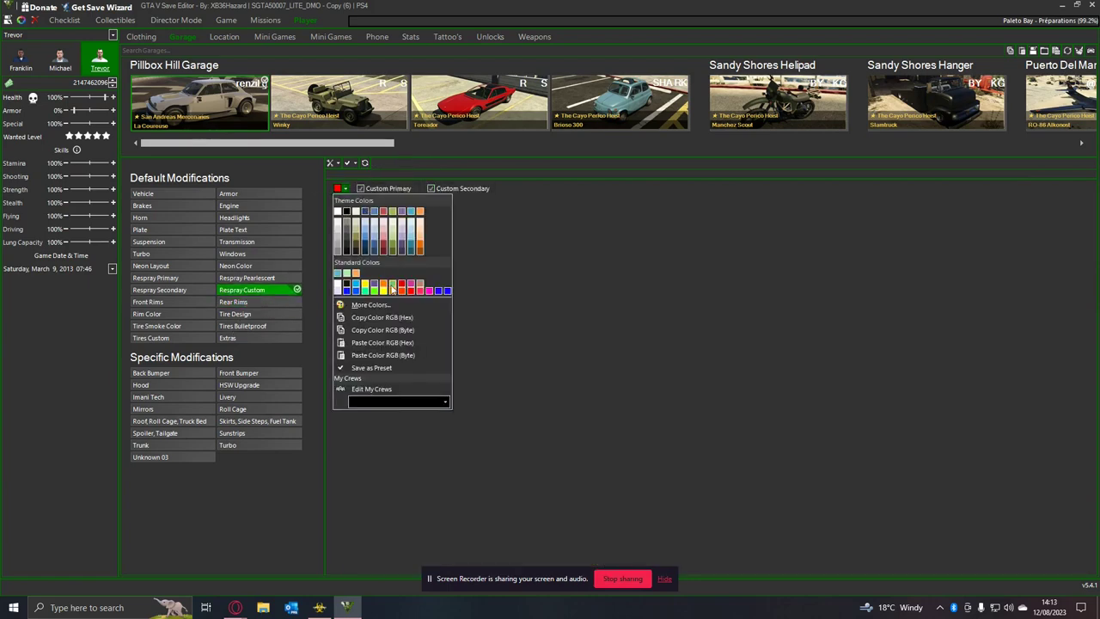
{"action": "left_click", "coordinate": [396, 301]}
{"action": "left_click", "coordinate": [516, 225]}
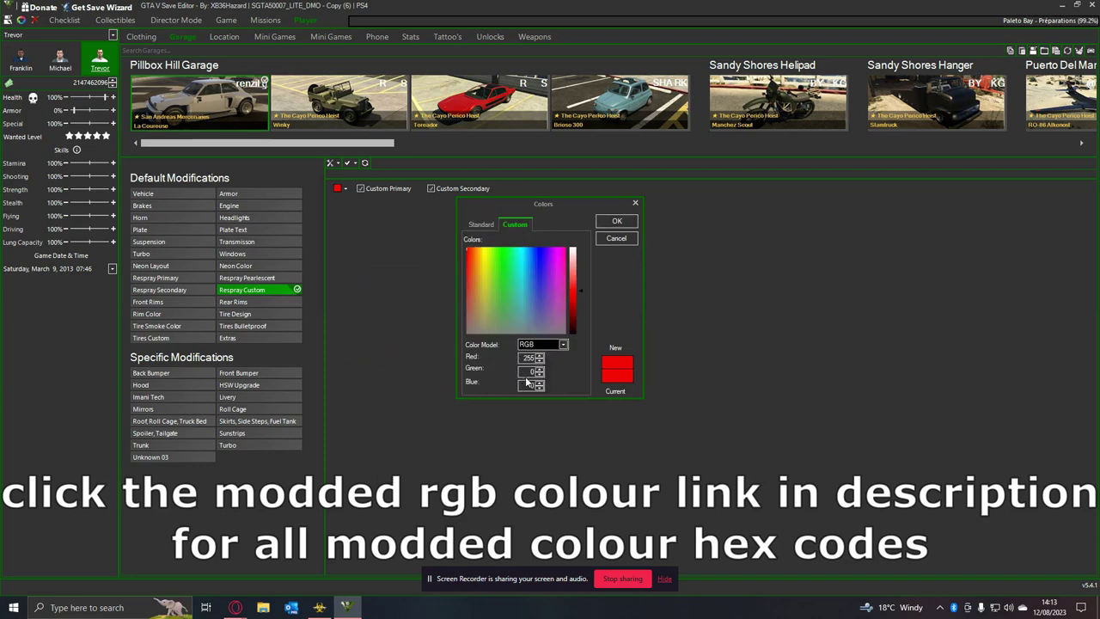
{"action": "left_click", "coordinate": [616, 220]}
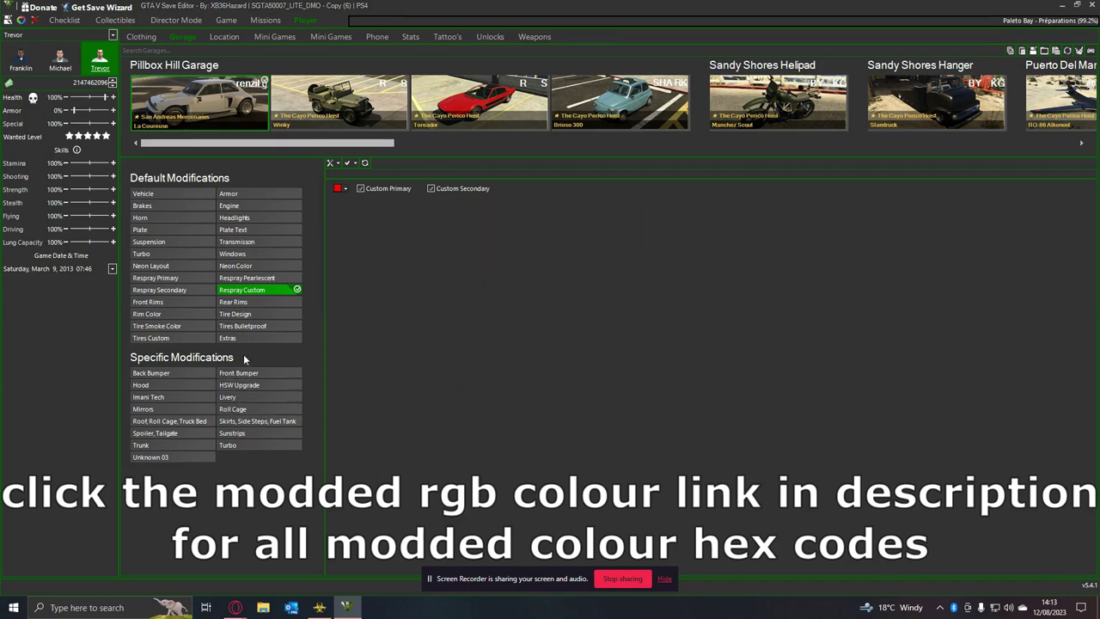
Step: Review the tire design, bulletproof tires and extras options of the vehicle
{"action": "left_click", "coordinate": [255, 314]}
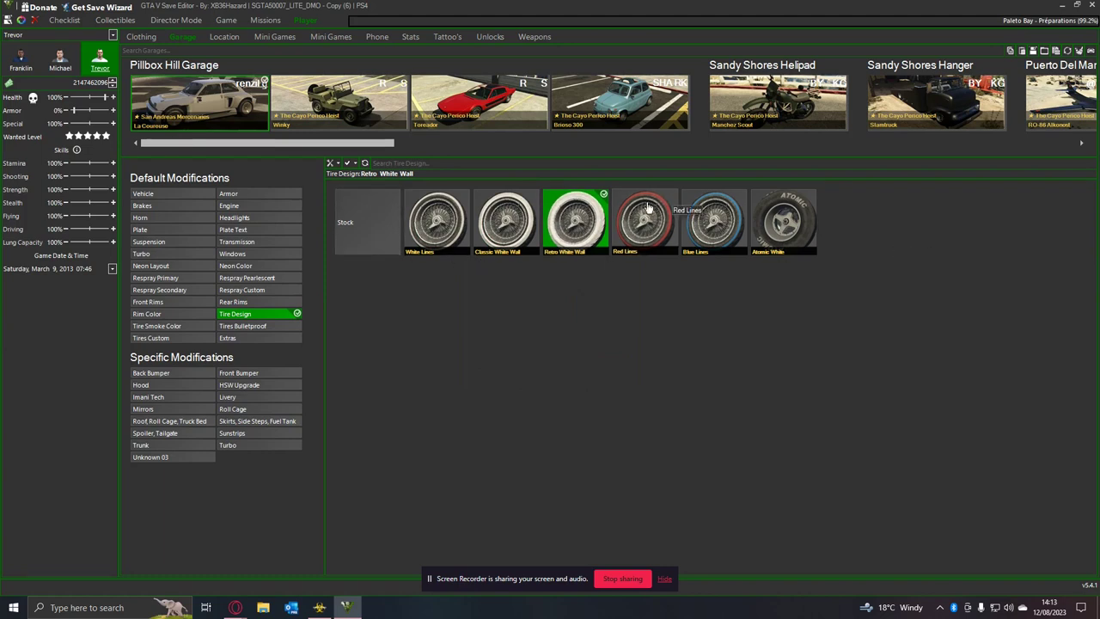
{"action": "left_click", "coordinate": [292, 337]}
{"action": "left_click", "coordinate": [275, 325]}
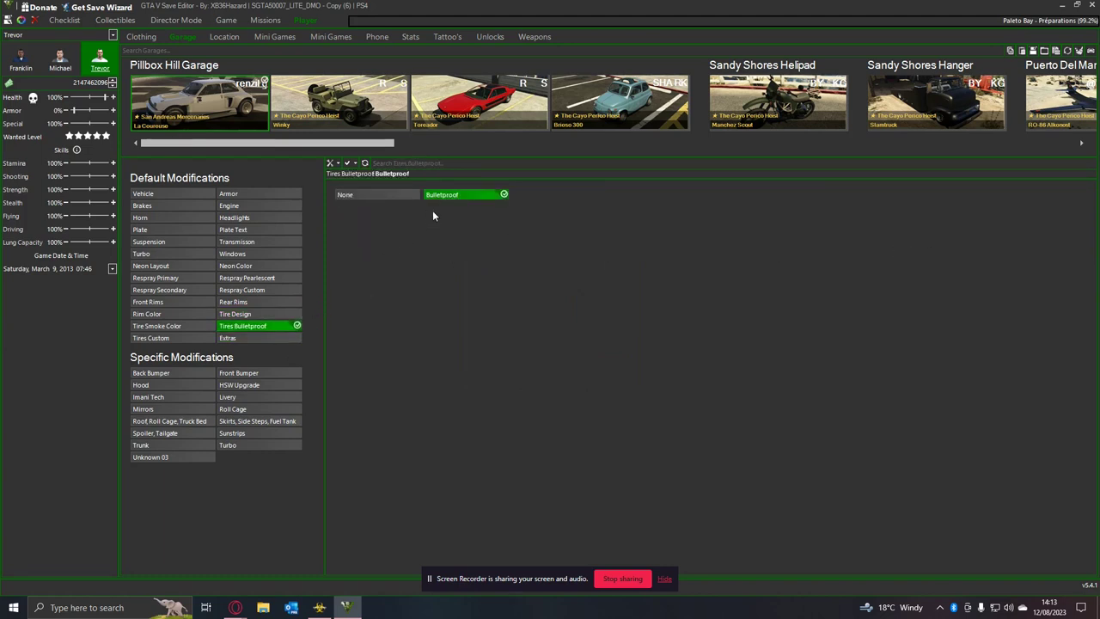
{"action": "left_click", "coordinate": [254, 338]}
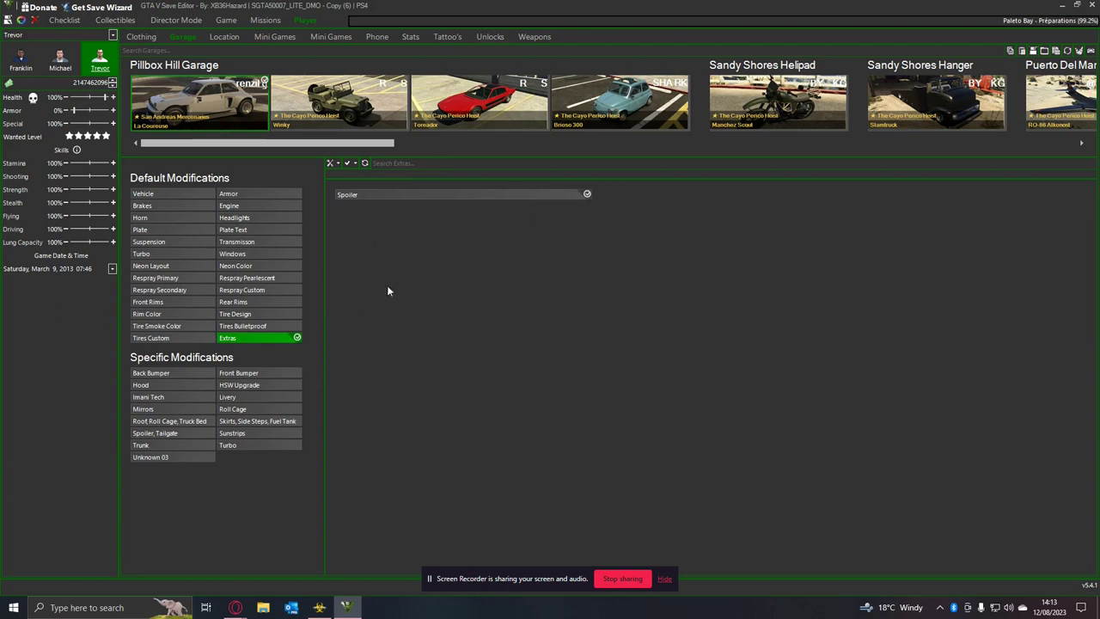
Step: Check the Imani Tech, spoiler, Unknown 03 and skirts options among the vehicle's specific modifications
{"action": "left_click", "coordinate": [183, 397]}
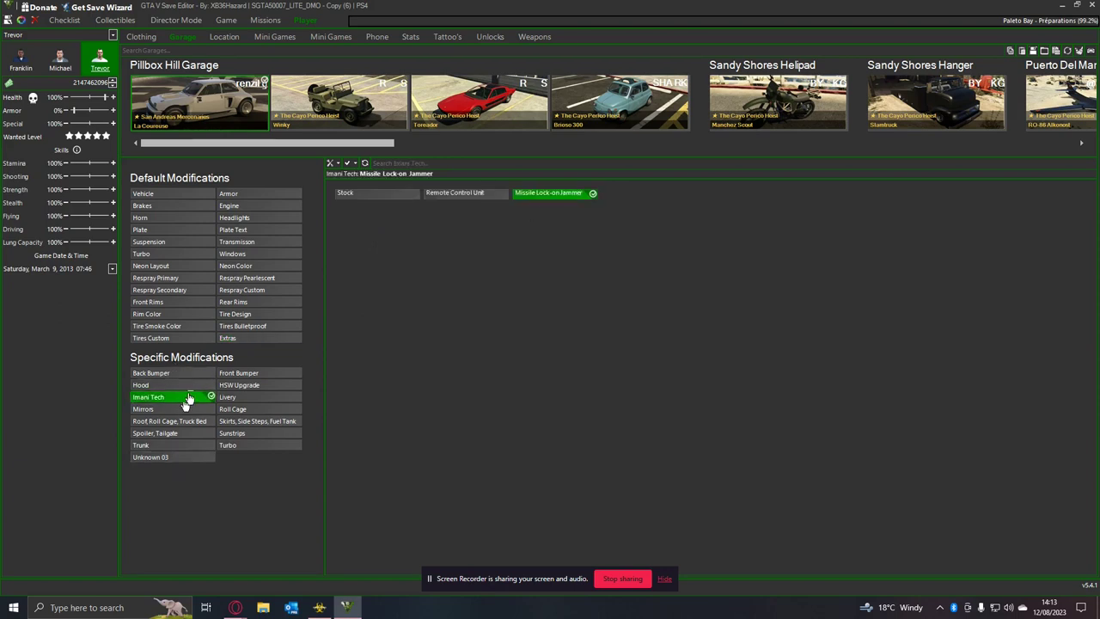
{"action": "left_click", "coordinate": [167, 432]}
{"action": "left_click", "coordinate": [167, 456]}
{"action": "left_click", "coordinate": [268, 420]}
Step: Browse the vehicle's liveries through to the end of the list
{"action": "left_click", "coordinate": [261, 396]}
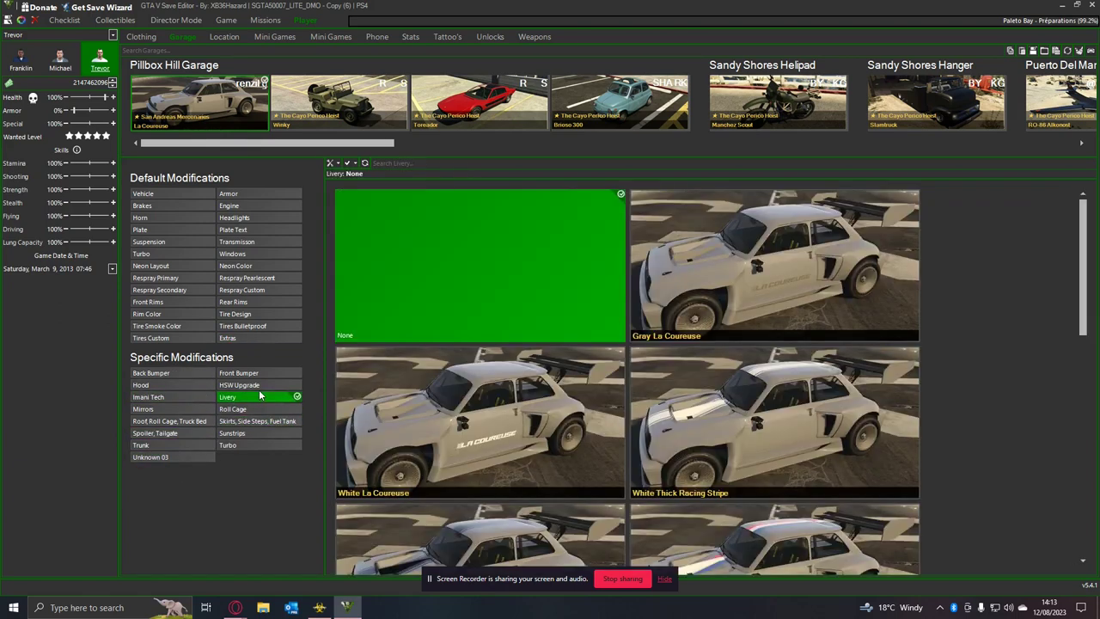
{"action": "scroll", "coordinate": [590, 469], "scroll_direction": "down", "scroll_amount": 2}
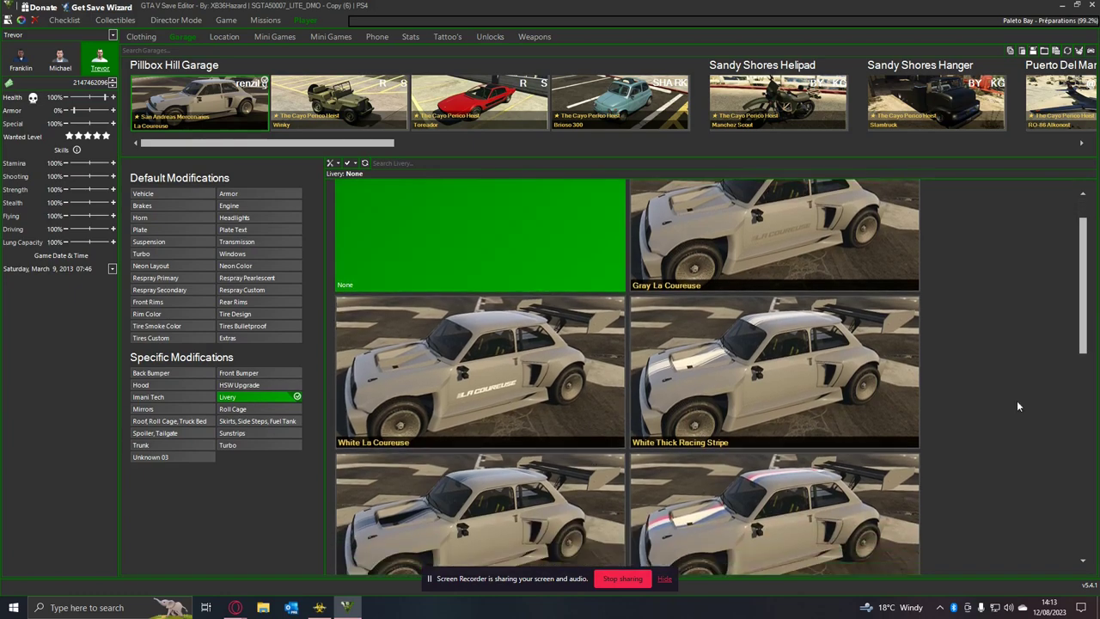
{"action": "left_click_drag", "start_coordinate": [1091, 275], "coordinate": [1093, 501]}
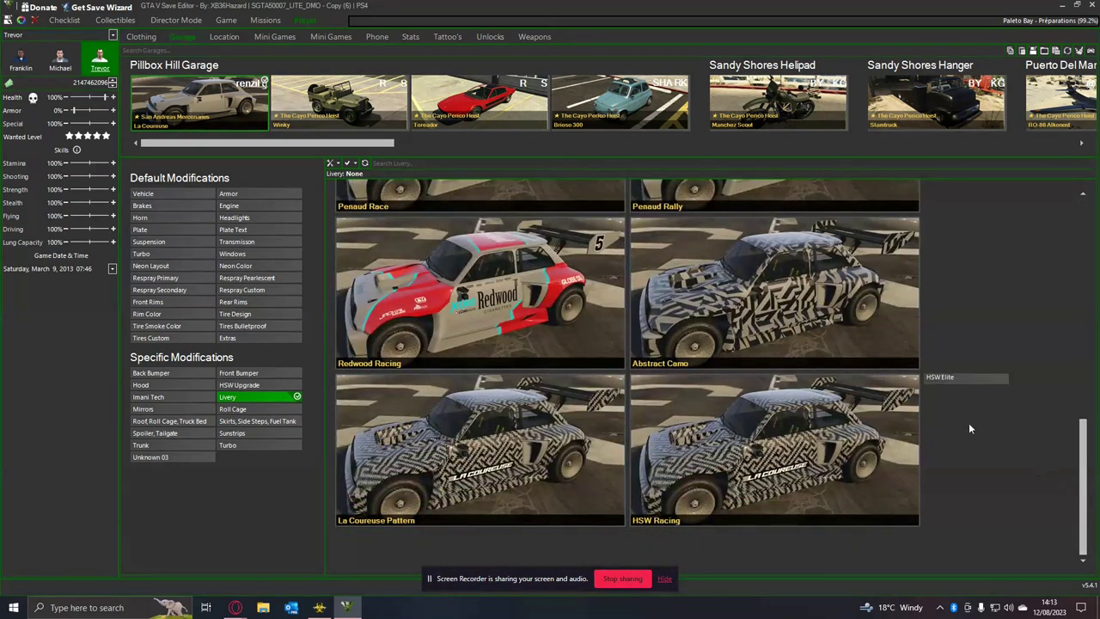
Step: Review the HSW upgrade, mirrors, front bumper, trunk and skirts options of the vehicle
{"action": "left_click", "coordinate": [258, 385]}
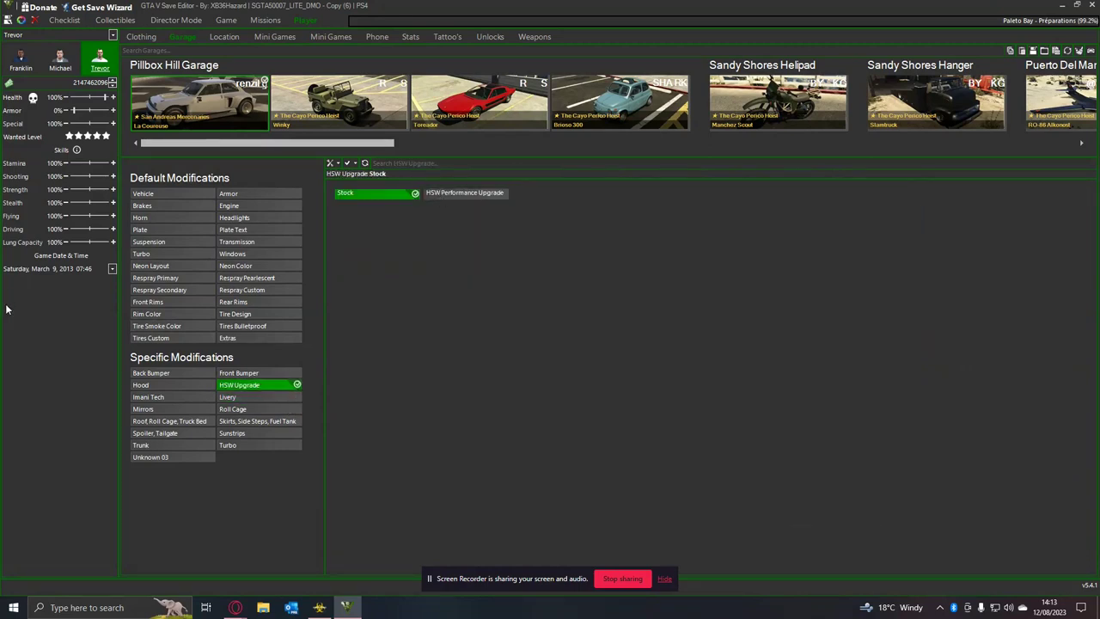
{"action": "left_click", "coordinate": [138, 410]}
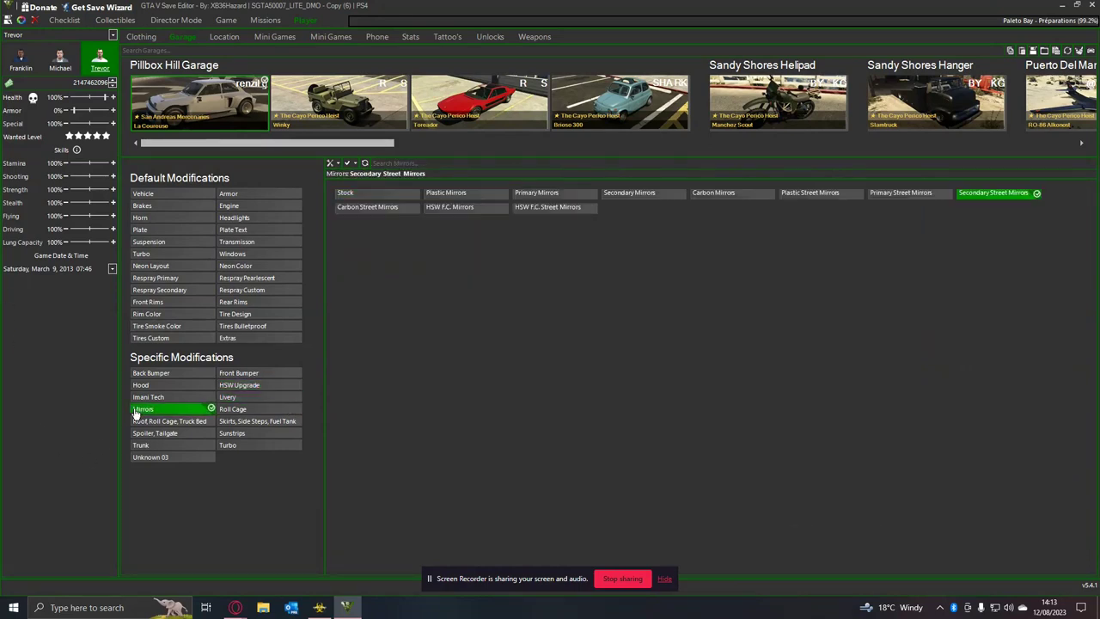
{"action": "left_click", "coordinate": [250, 375]}
{"action": "left_click", "coordinate": [185, 446]}
{"action": "left_click", "coordinate": [242, 422]}
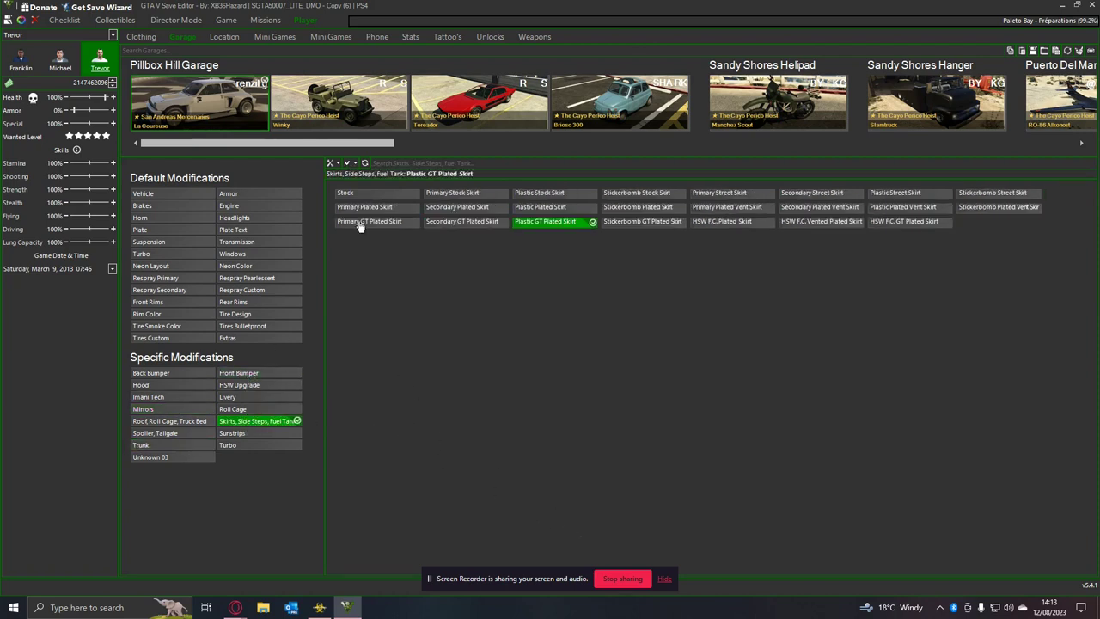
Step: Save the edited gamesave, then close the save file and exit the save editor
{"action": "left_click", "coordinate": [9, 20]}
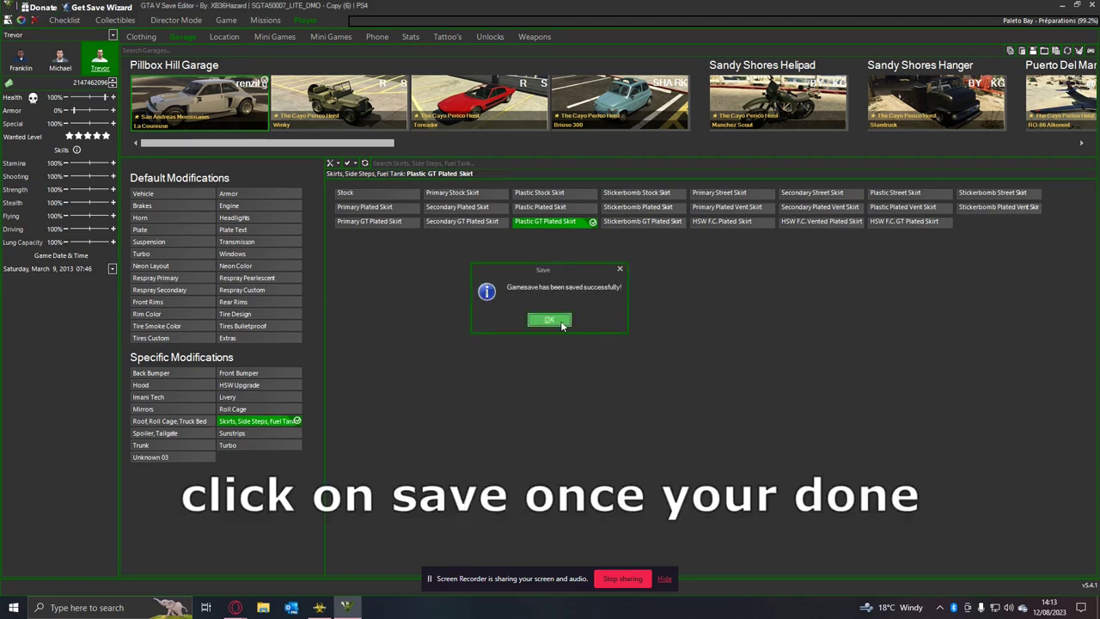
{"action": "left_click", "coordinate": [560, 322]}
{"action": "left_click", "coordinate": [1093, 5]}
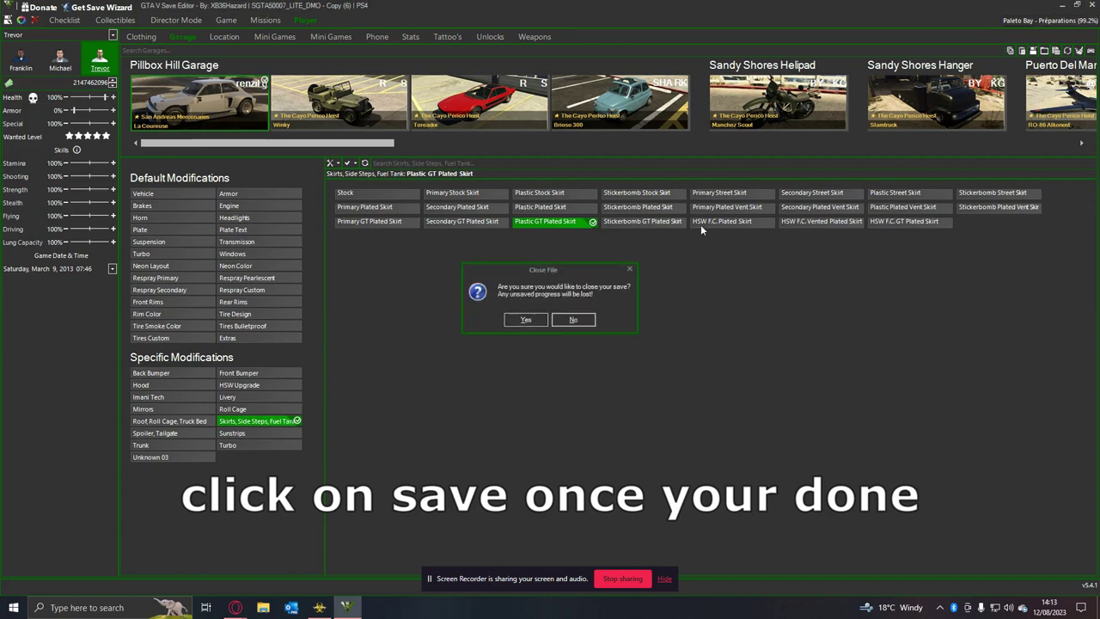
{"action": "left_click", "coordinate": [521, 316]}
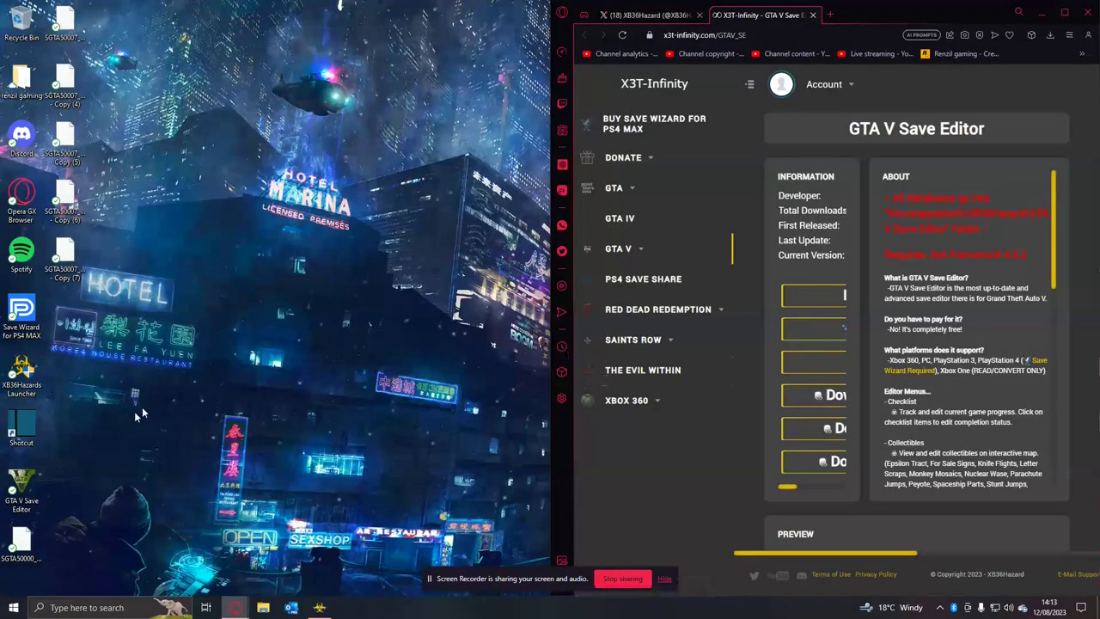